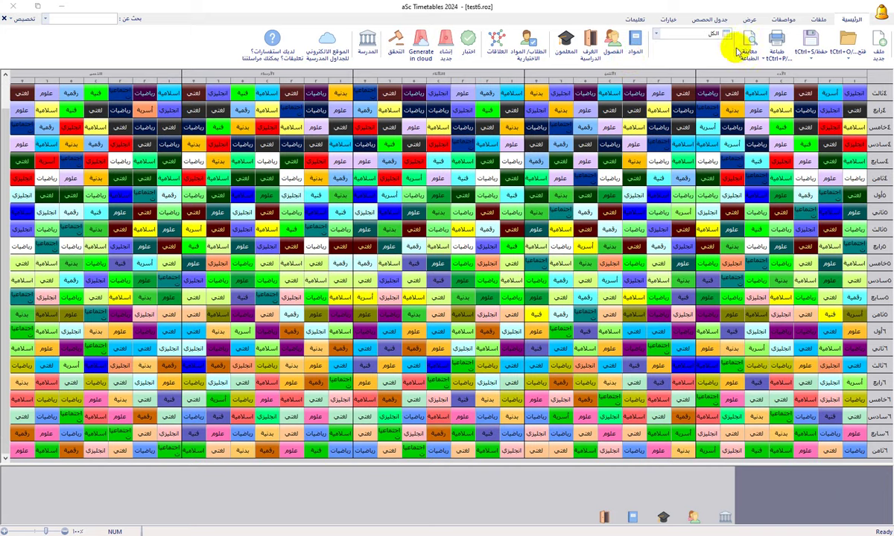
Preview the individual class timetables for printing, and close the preview
click(706, 43)
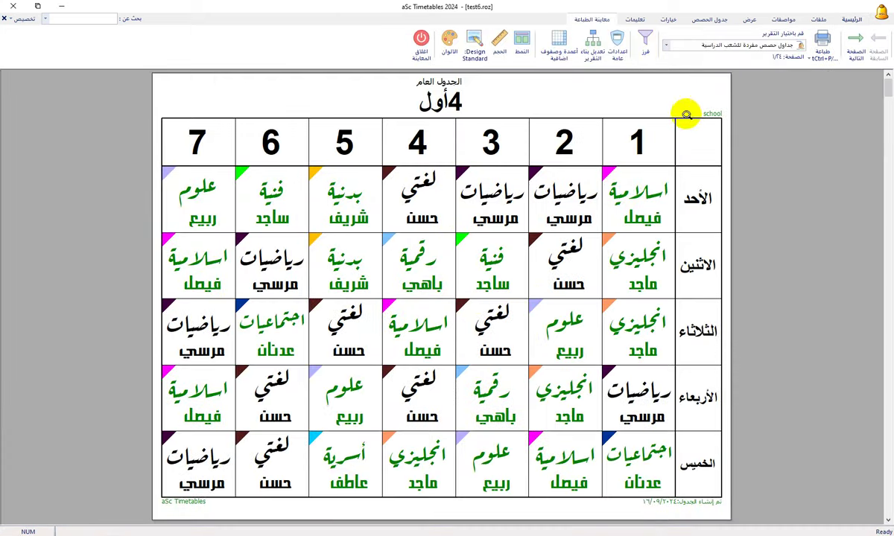
click(422, 41)
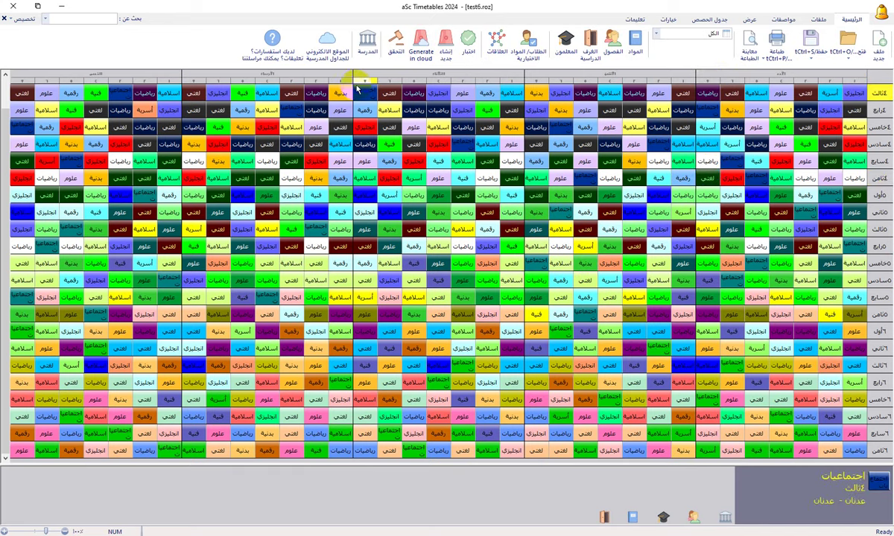
Open the school settings and examine the new-break fields and position choices in the period list without adding a break
click(368, 56)
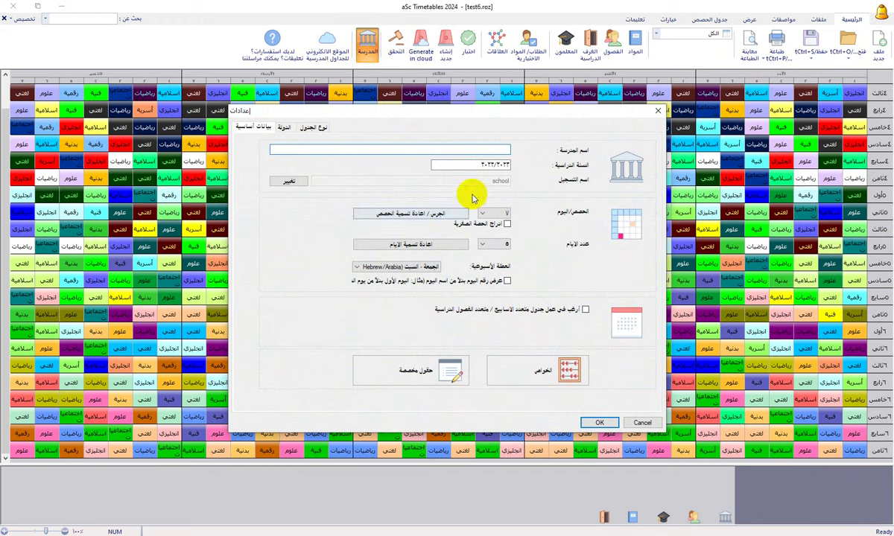
click(395, 218)
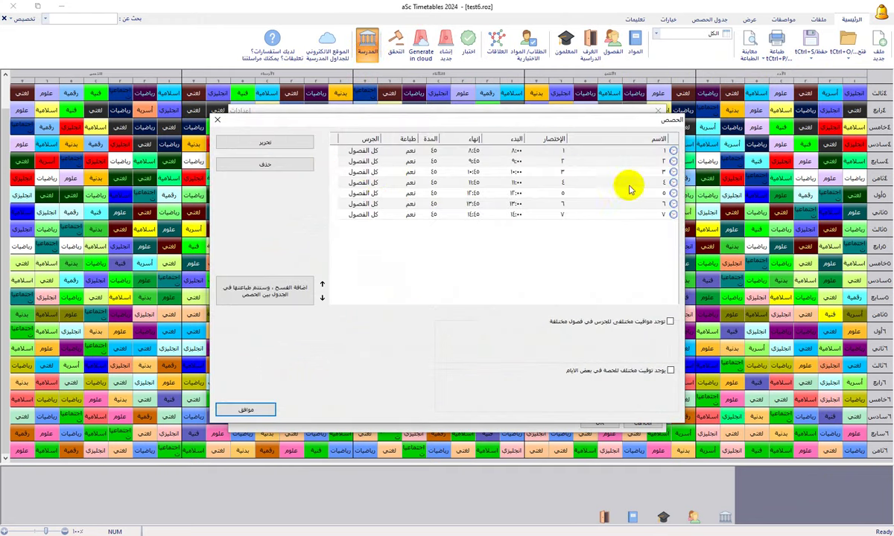
click(630, 224)
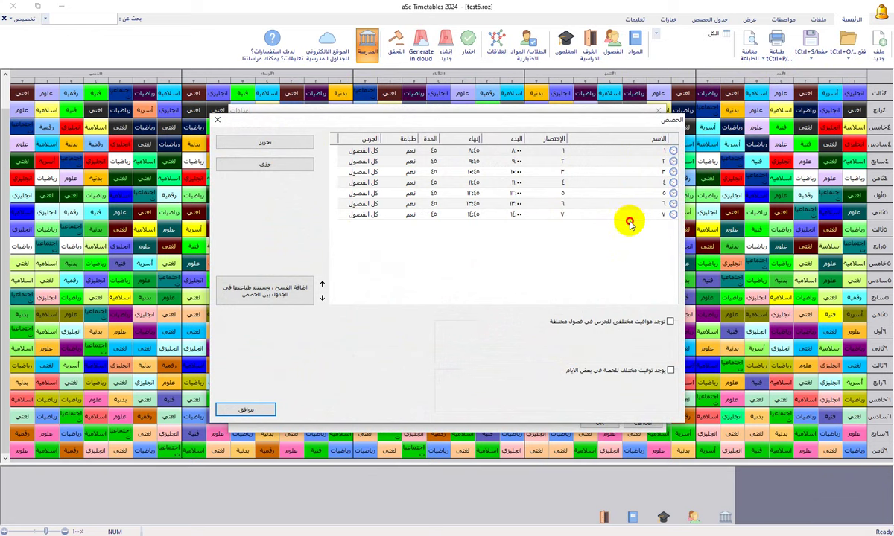
click(257, 295)
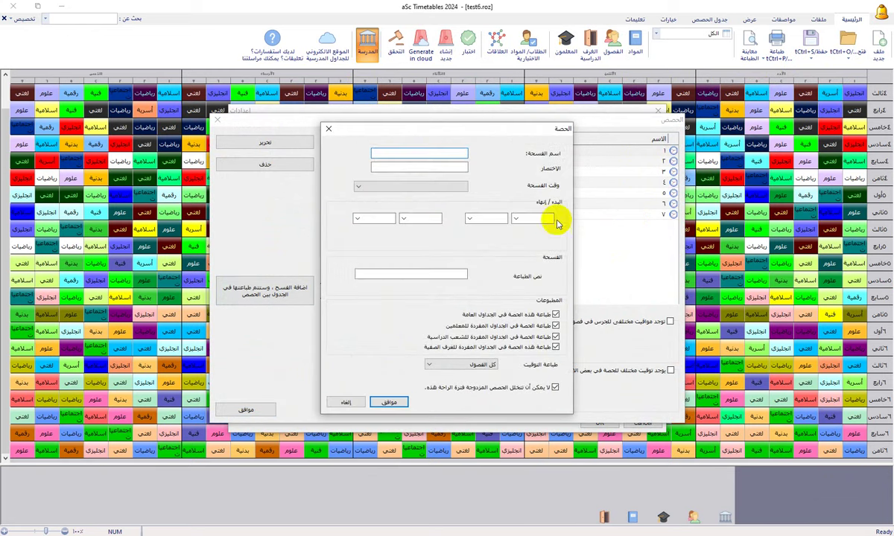
click(431, 164)
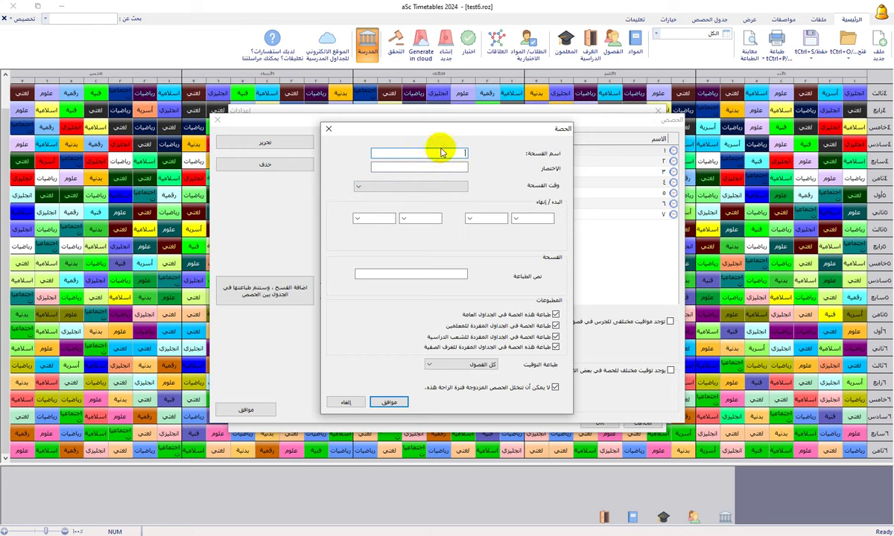
click(439, 168)
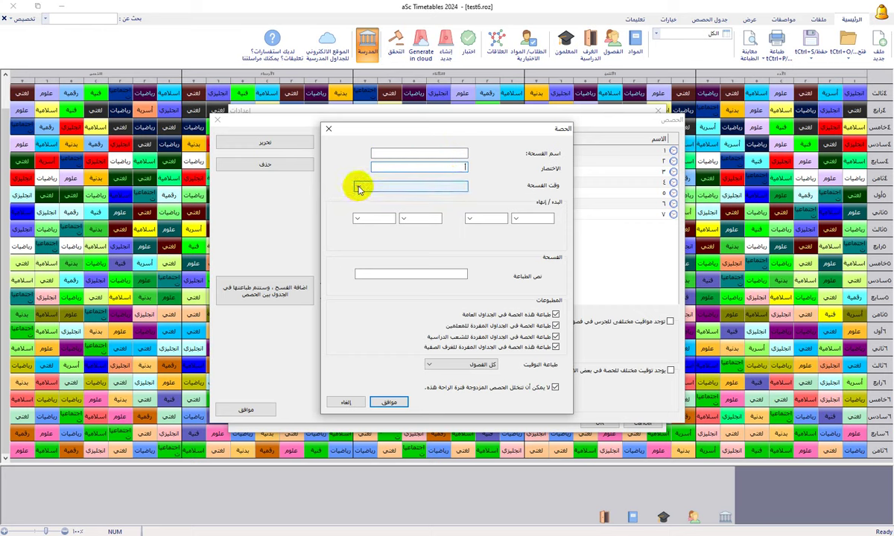
click(358, 187)
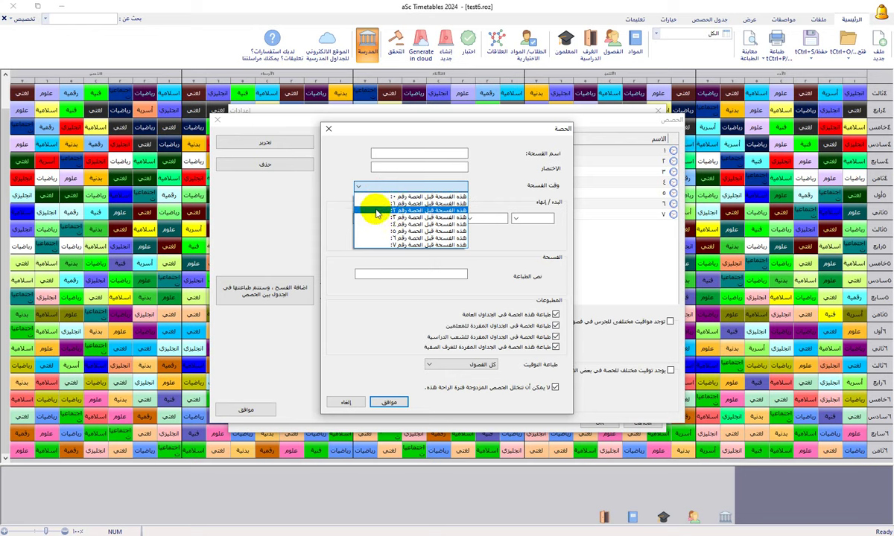
click(395, 261)
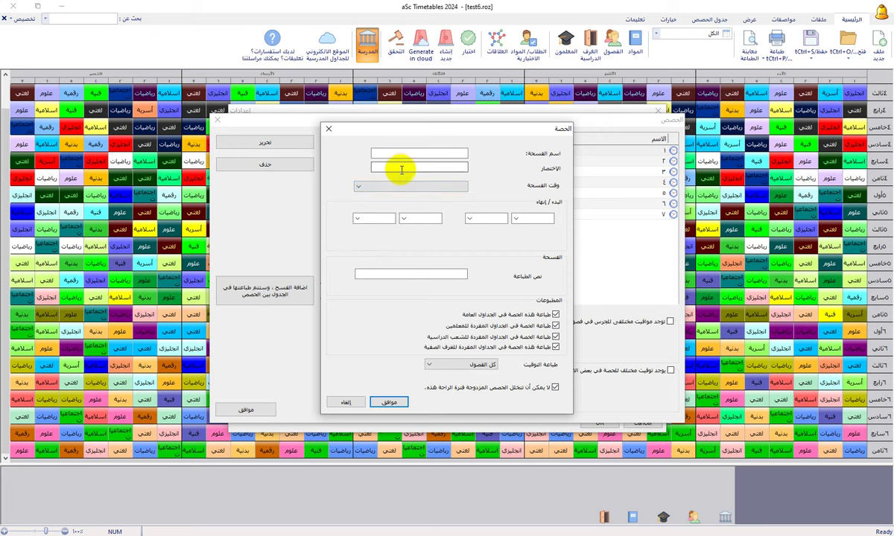
click(328, 131)
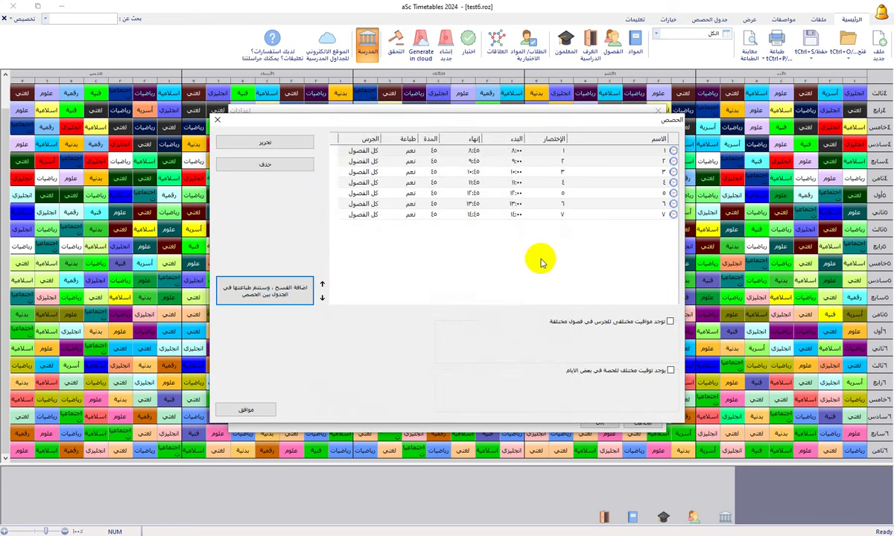
click(493, 242)
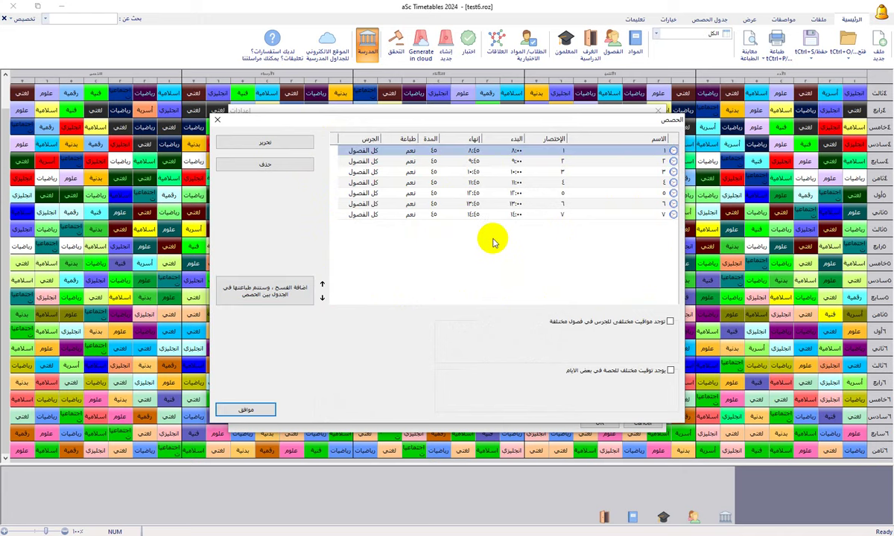
click(237, 410)
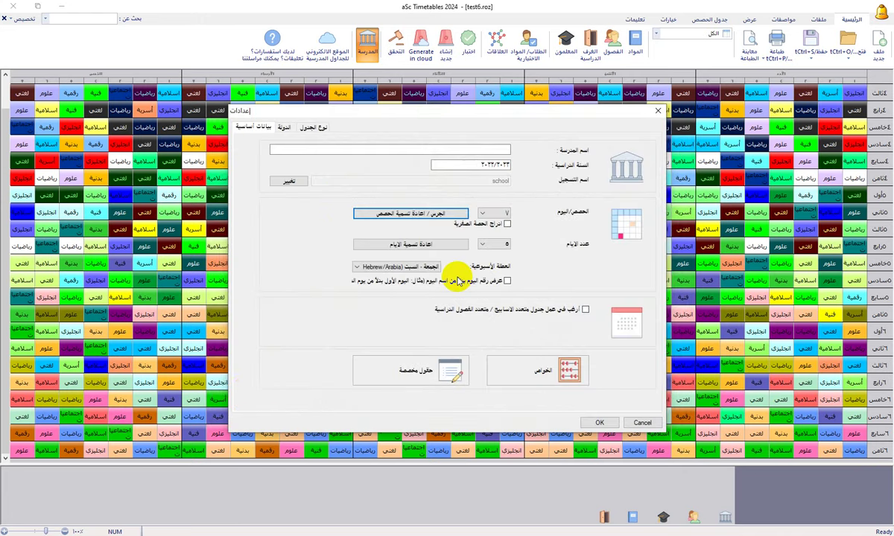
Set the number of periods per day to 8 and confirm the change
click(482, 213)
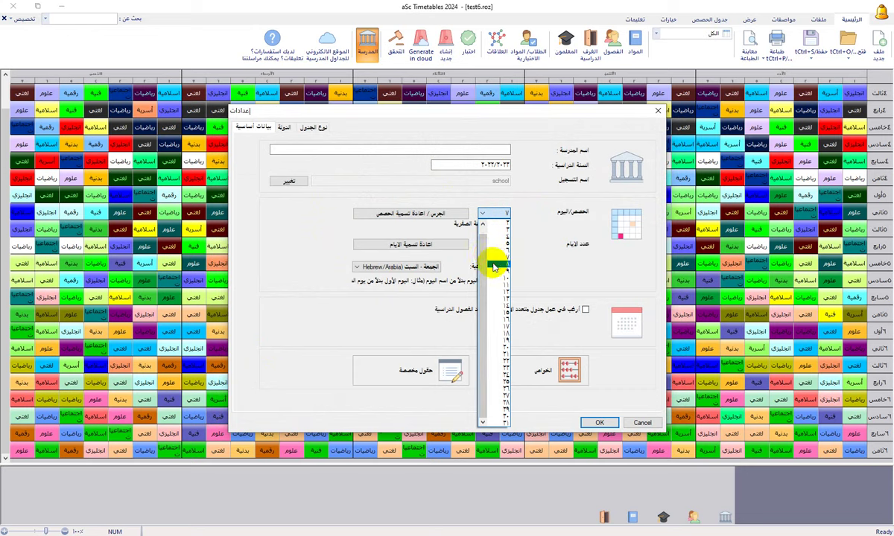
click(493, 256)
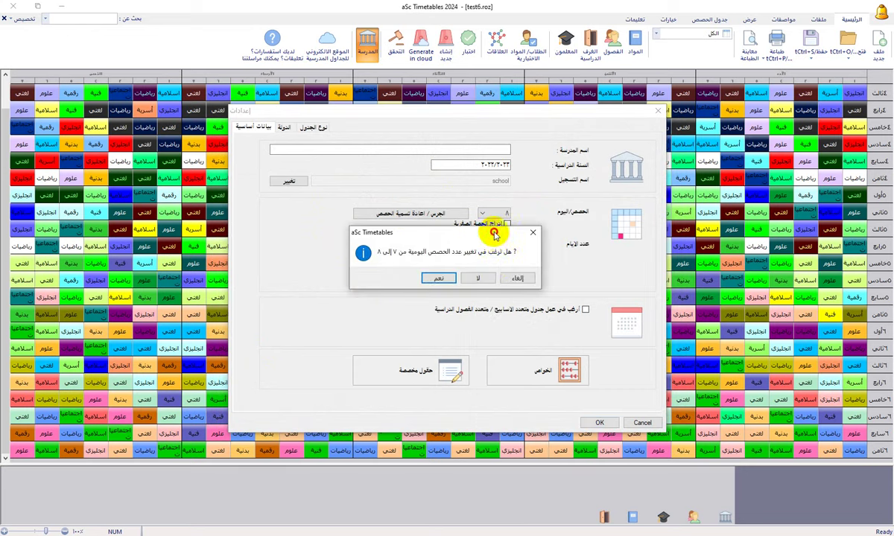
mouse_move(494, 236)
mouse_down()
mouse_move(476, 274)
mouse_move(479, 230)
mouse_move(490, 229)
mouse_up()
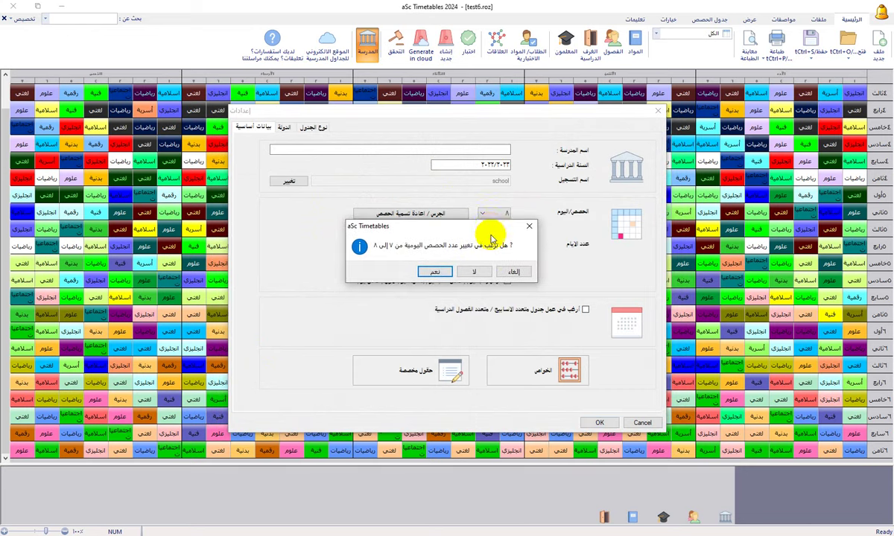
click(430, 272)
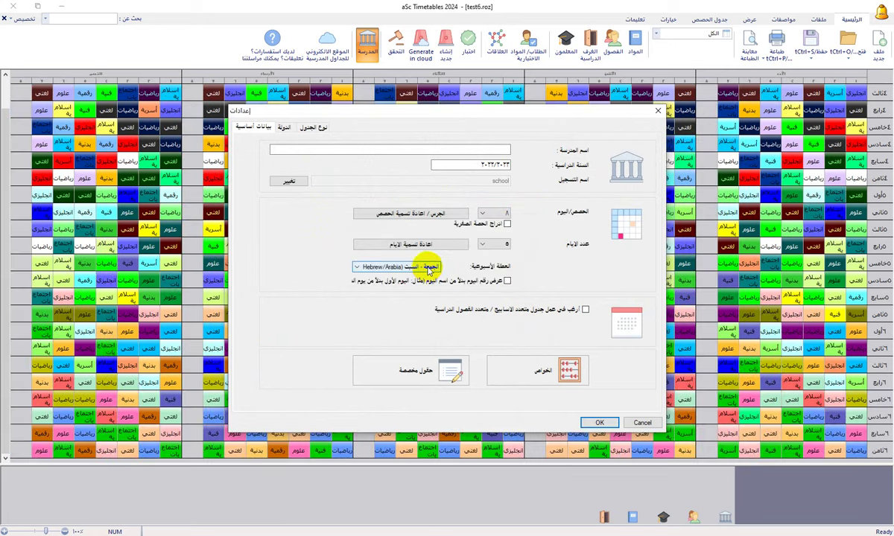
Create a break named "اجتماع نهاية اليوم" with the abbreviation "اجتماع اخر اليوم", placed before period 8
click(384, 215)
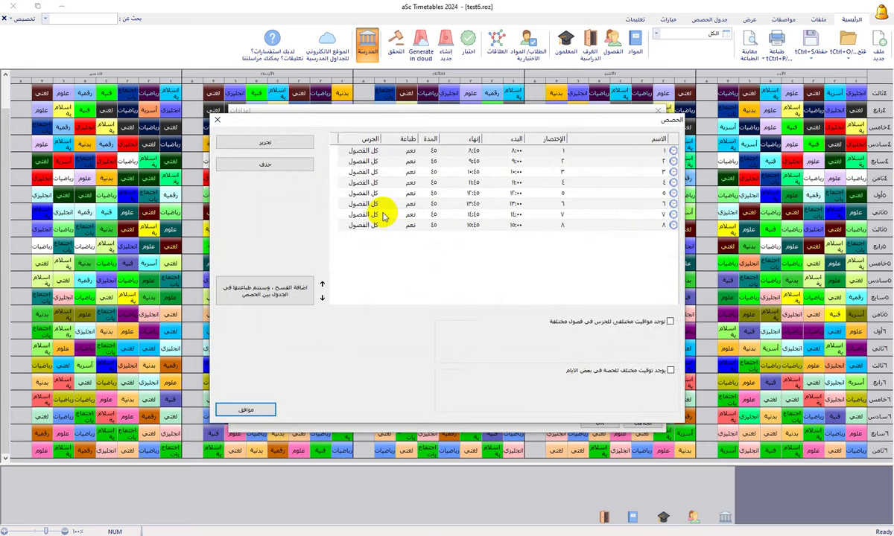
click(377, 229)
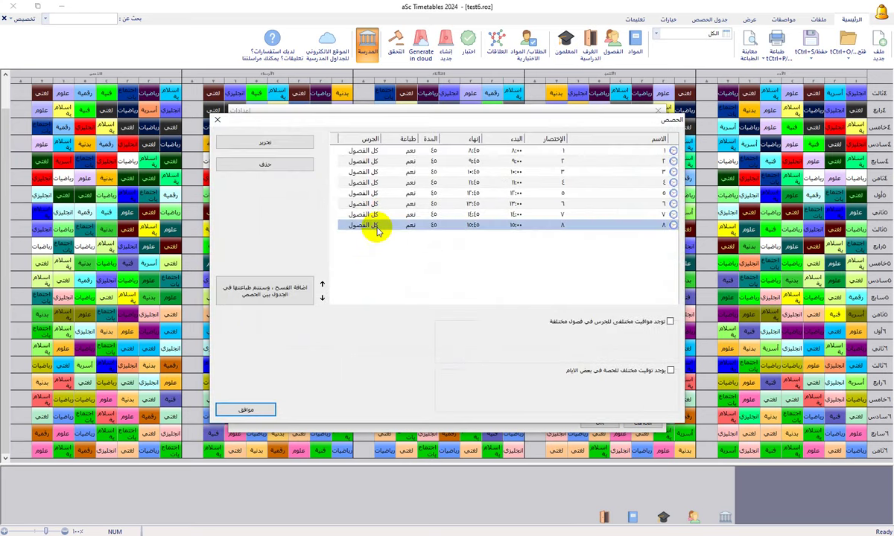
click(285, 289)
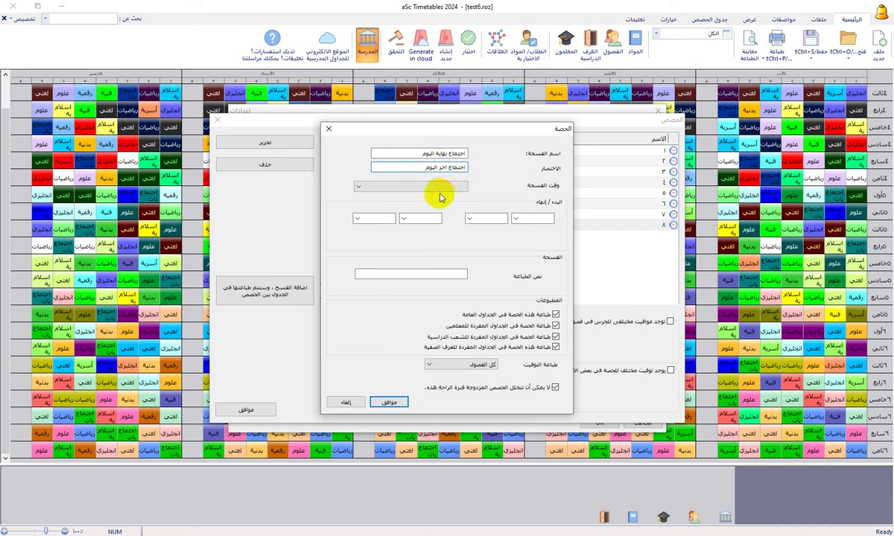
click(440, 186)
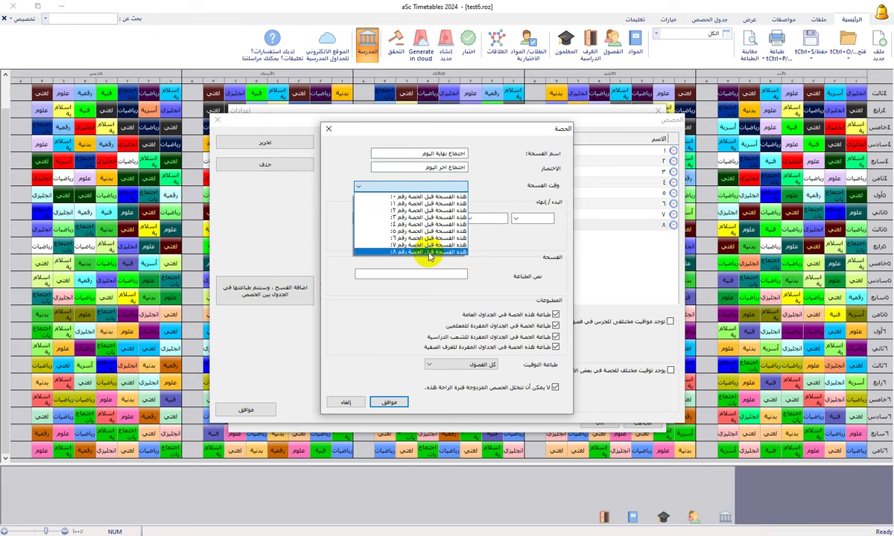
click(430, 253)
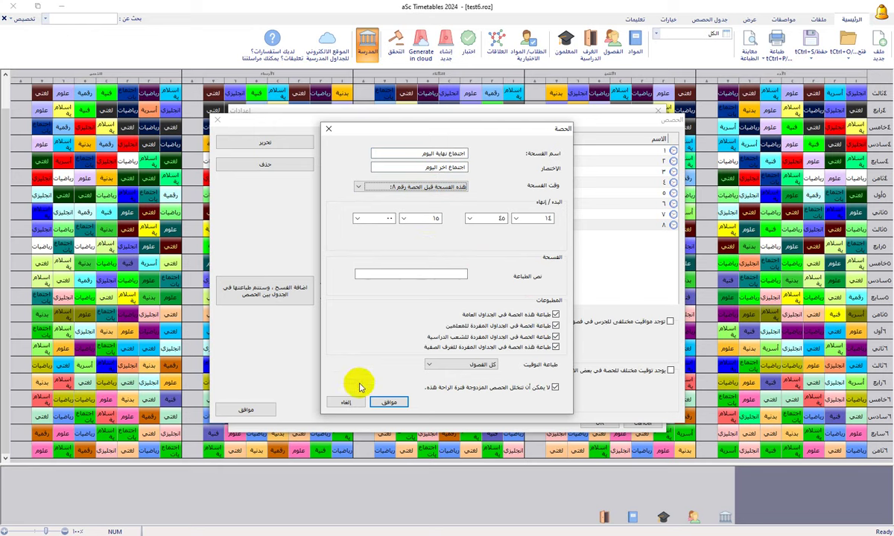
Set the break's print text to "اجتماع اخر اليوم" and save the break, period and school settings
click(396, 405)
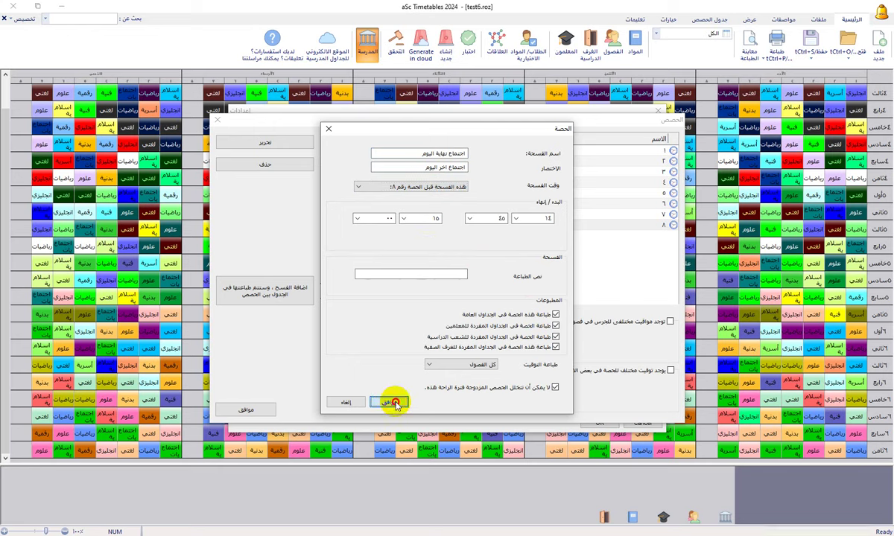
click(407, 275)
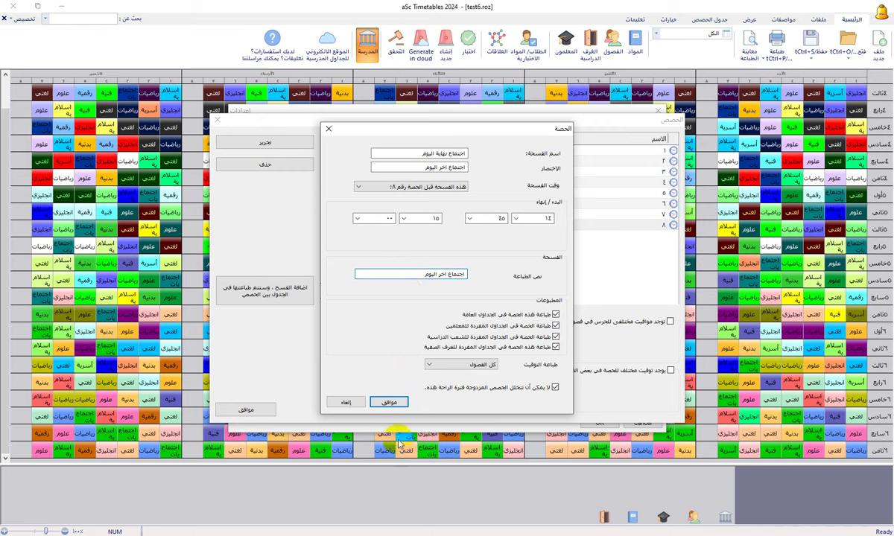
click(392, 403)
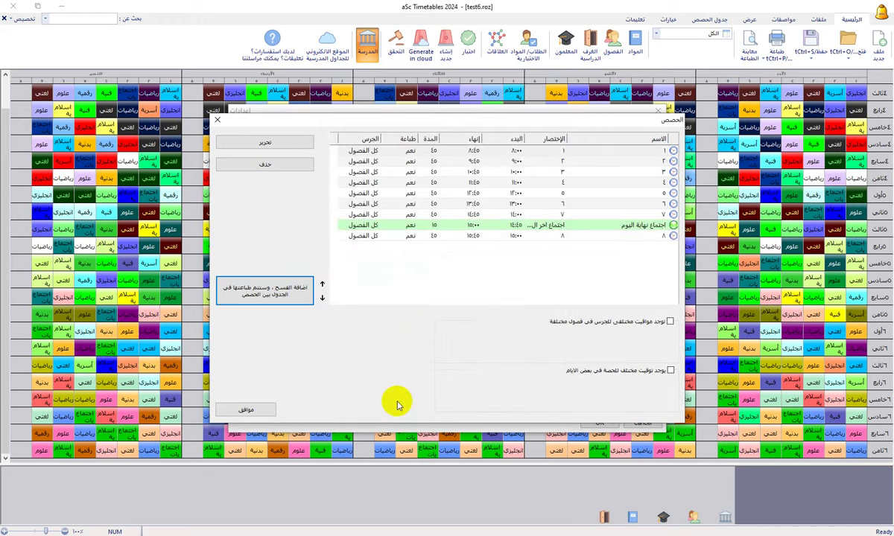
click(260, 409)
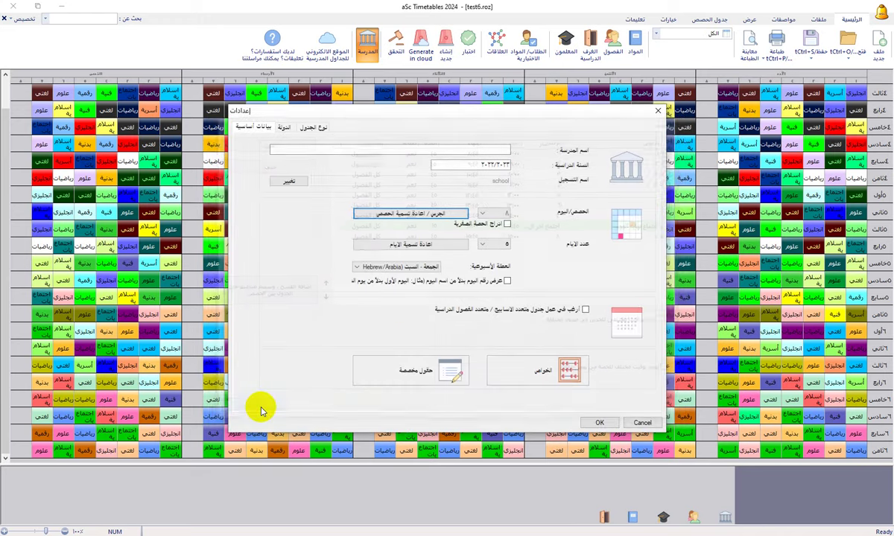
click(600, 422)
click(636, 268)
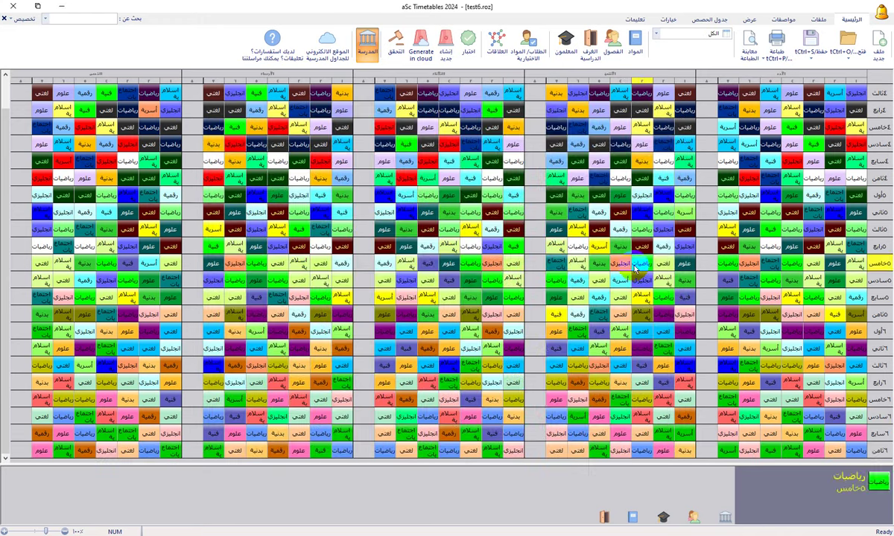
Preview the printed class timetable, inspect the break column between periods 7 and 8, and close the preview
click(751, 49)
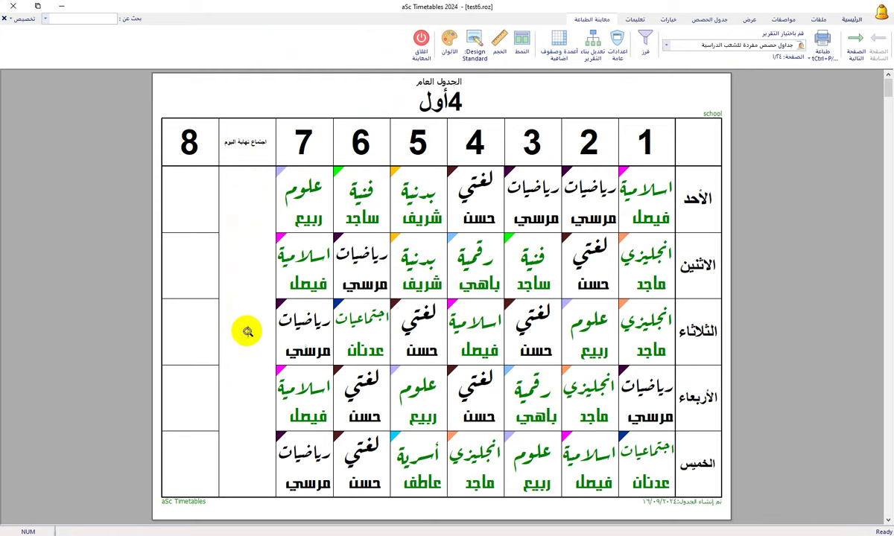
click(247, 331)
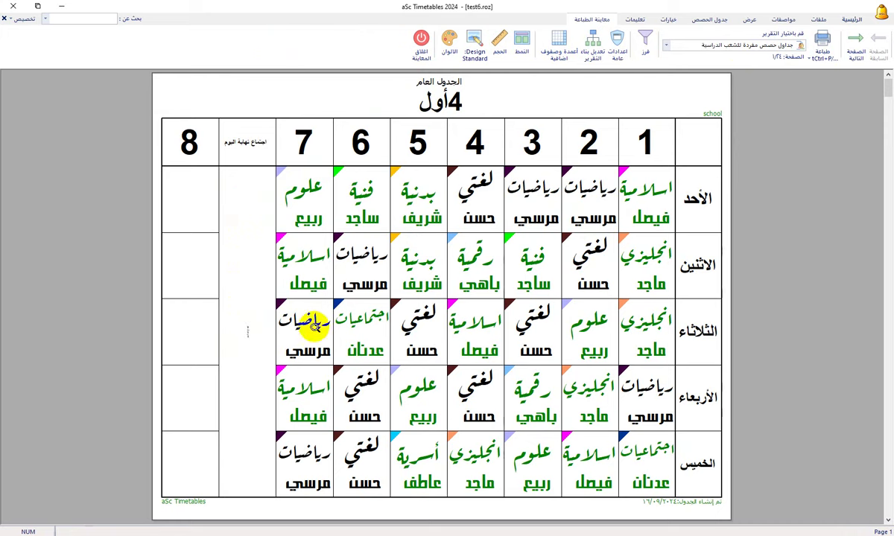
click(246, 333)
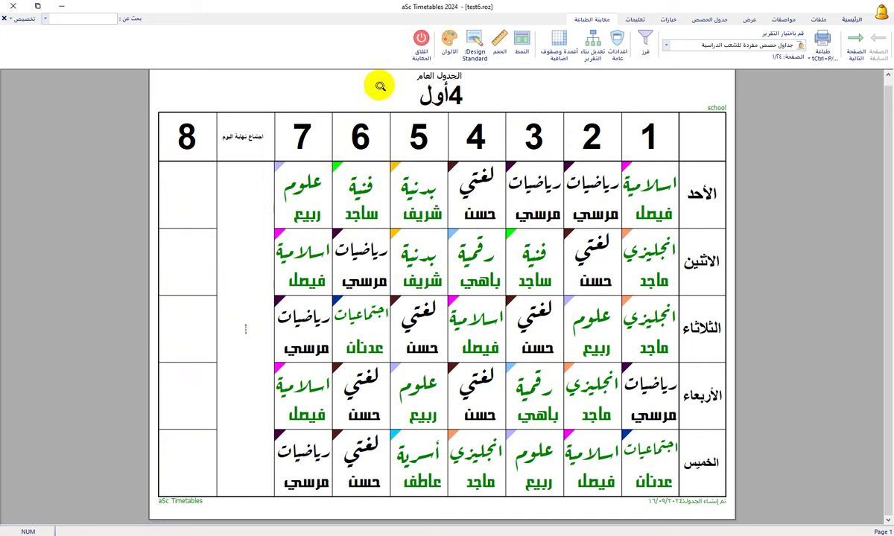
click(421, 42)
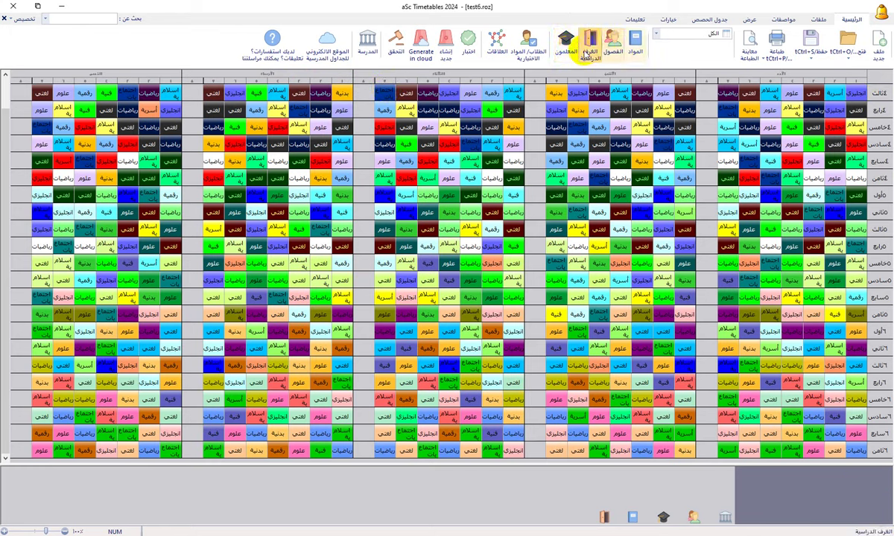
Mark period 8 as unsuitable on every day in the time-off of class "4أول"
click(613, 42)
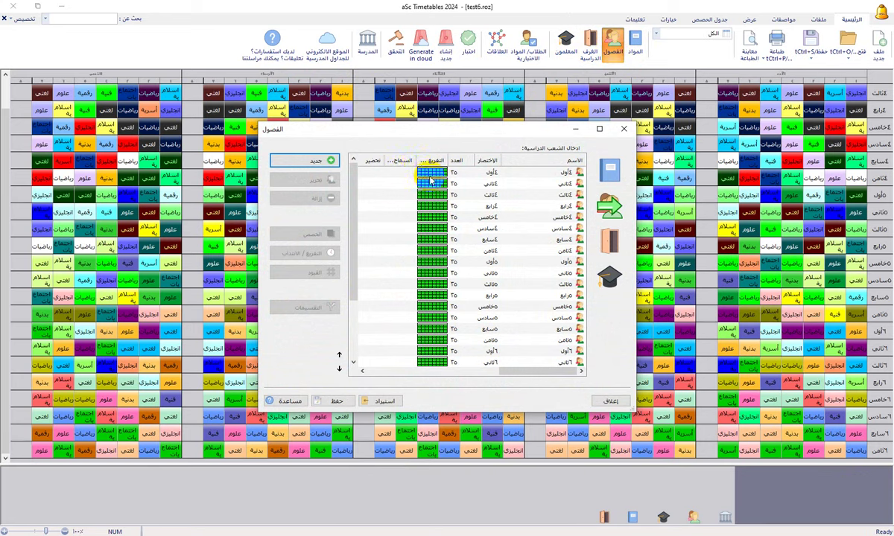
click(423, 174)
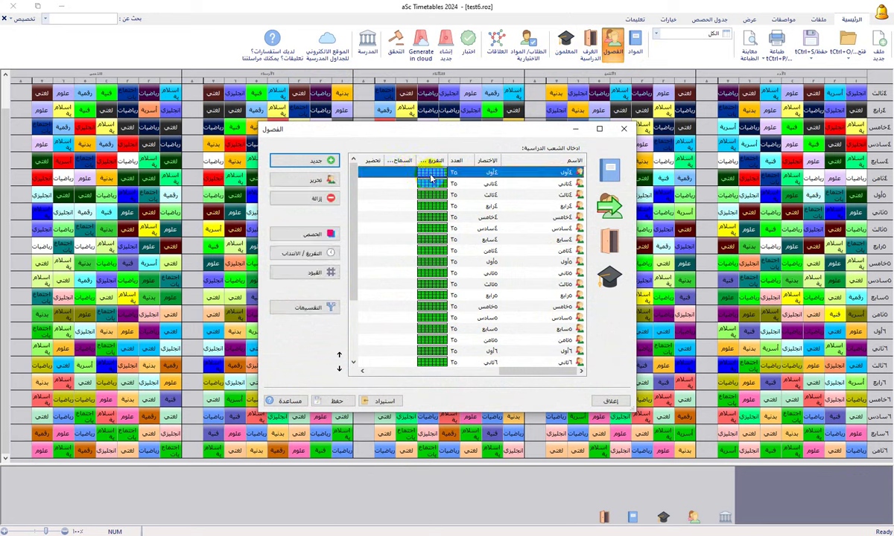
click(314, 255)
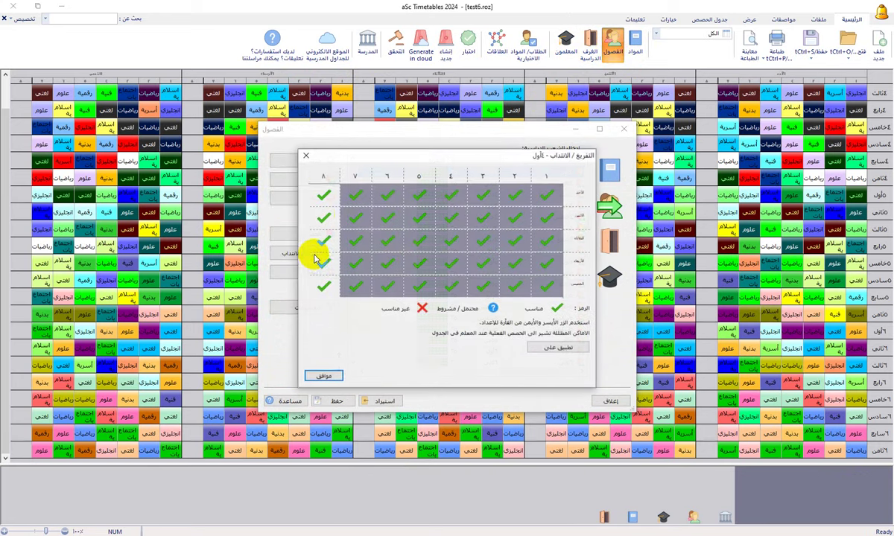
click(328, 176)
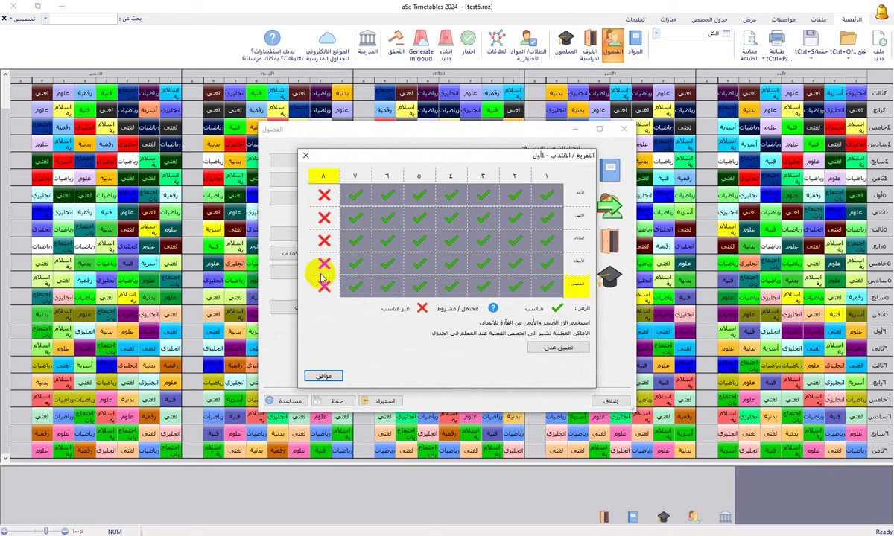
Apply the time-off of class "4أول" to all classes, confirm it and close the class list
click(561, 350)
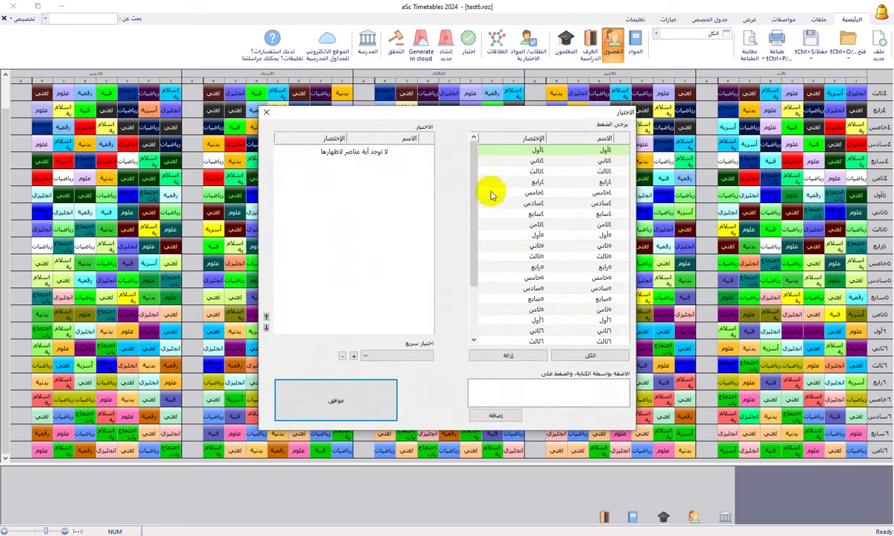
click(585, 356)
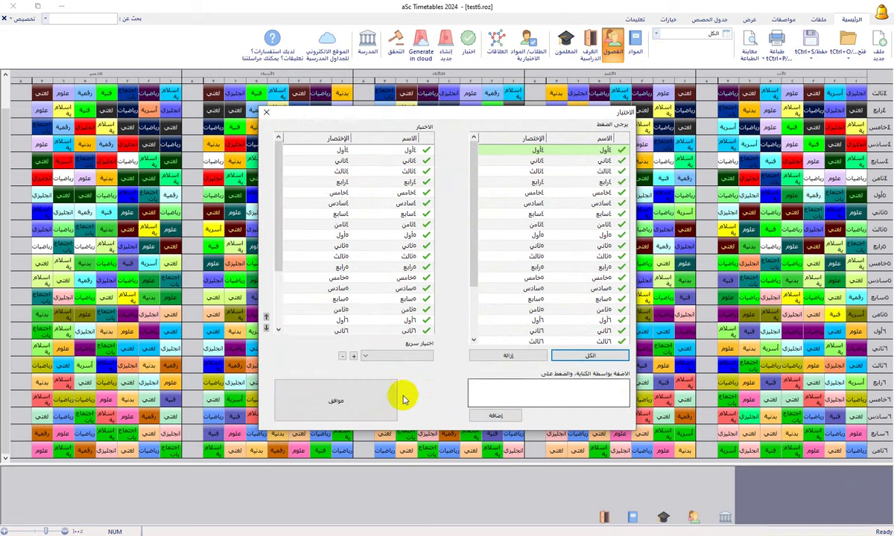
click(384, 395)
click(312, 375)
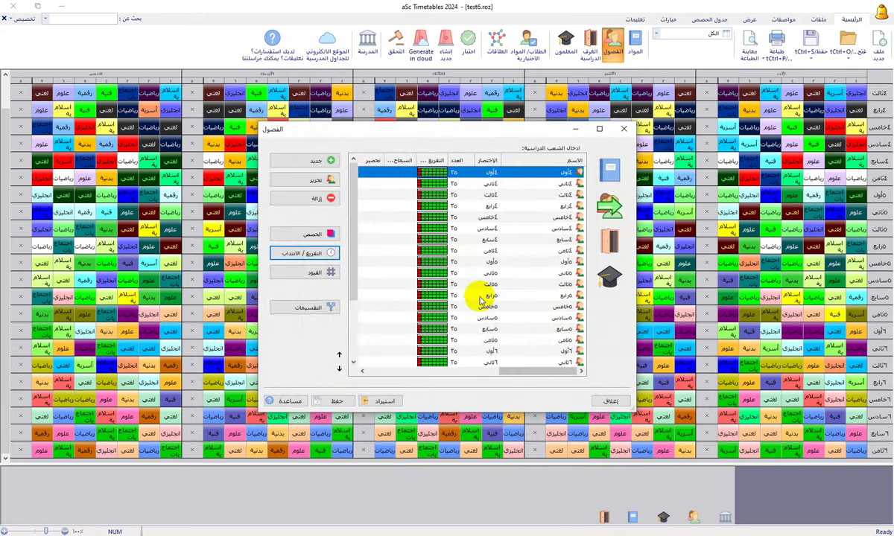
scroll(477, 292, down, 3)
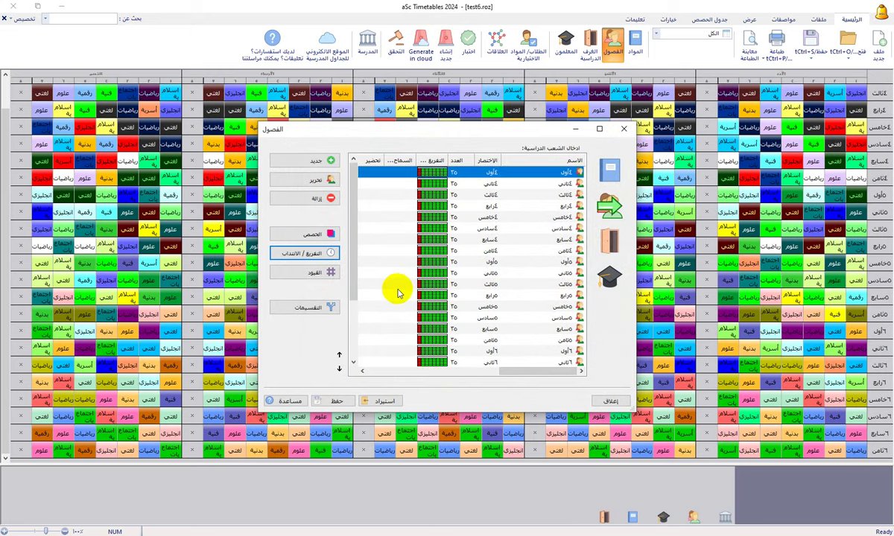
click(611, 403)
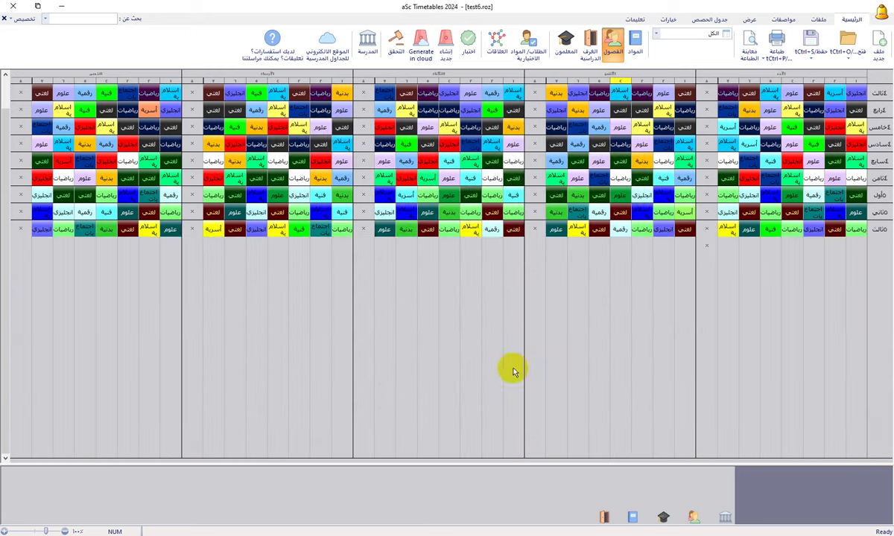
Preview the printed class timetable with period 8 blocked and close the preview
click(751, 37)
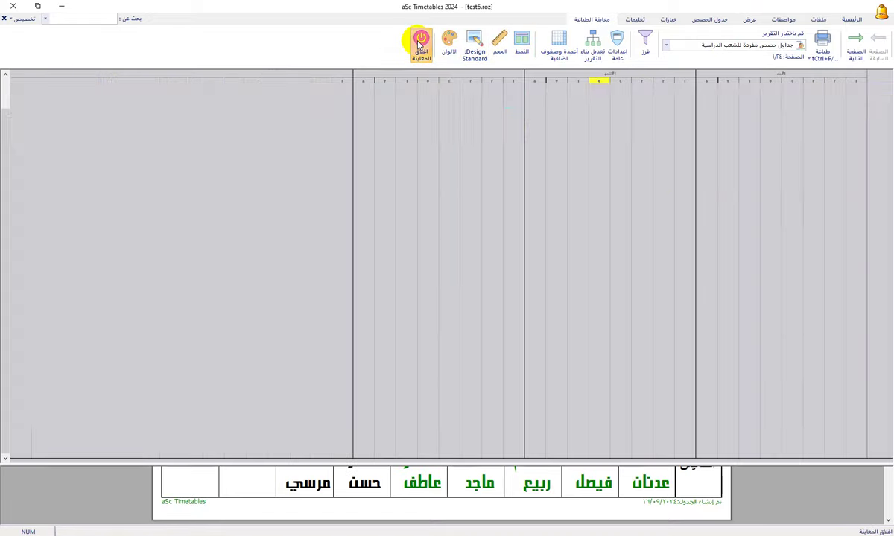
click(421, 43)
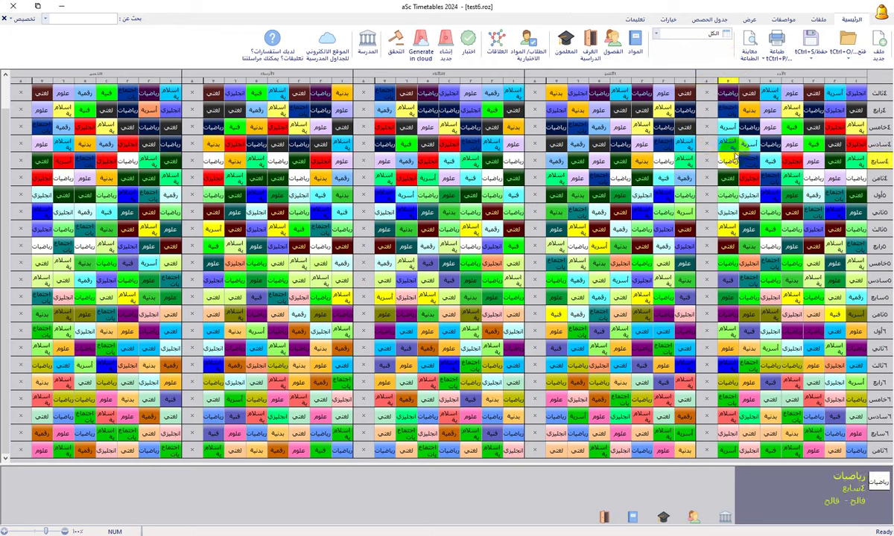
Try moving the Sunday period 7 lessons of classes "4سادس" and "4سابع" into period 8, returning each to period 7
click(727, 141)
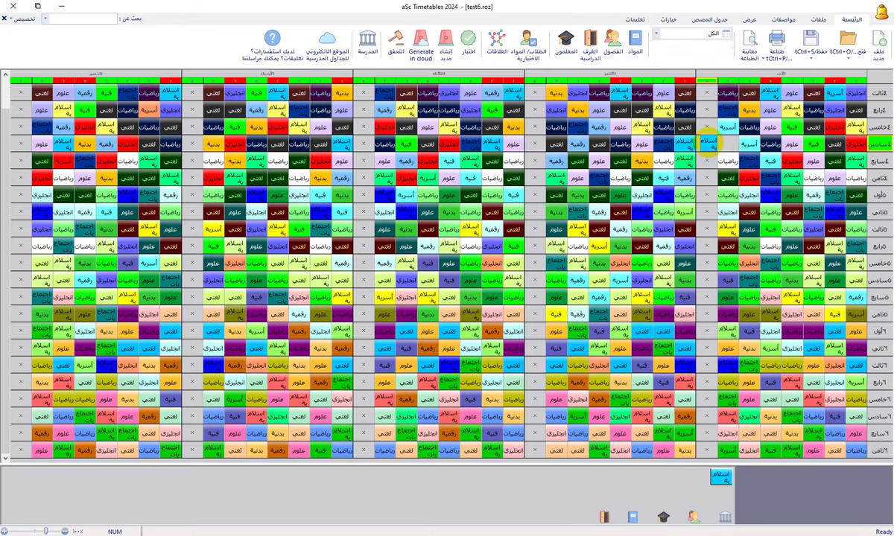
click(714, 144)
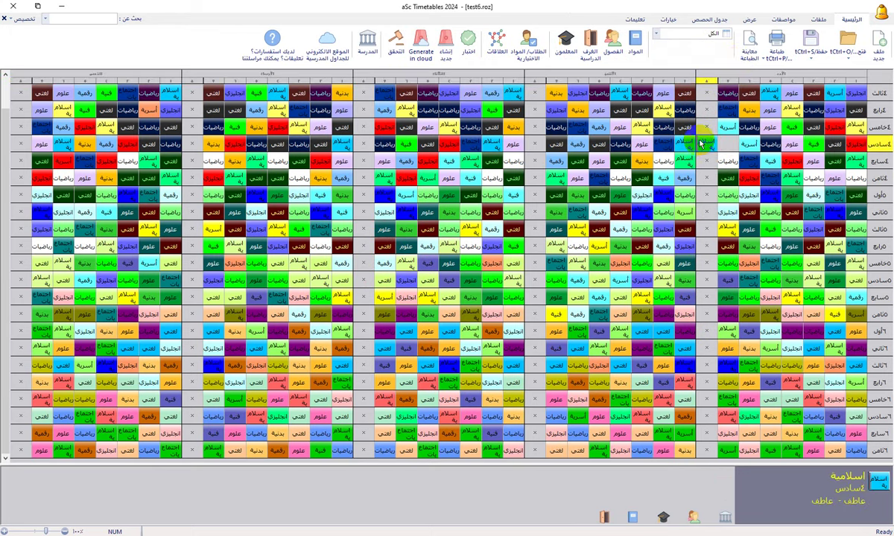
click(716, 144)
click(716, 141)
click(726, 160)
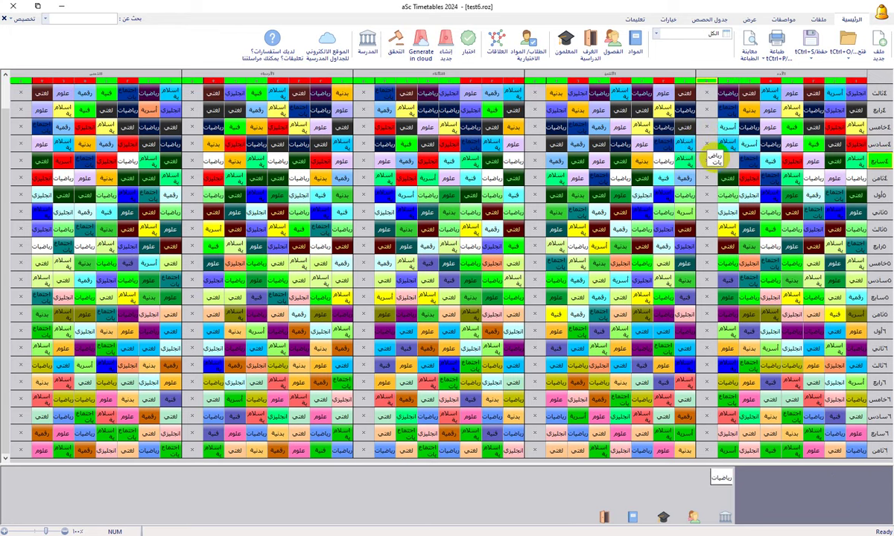
click(708, 163)
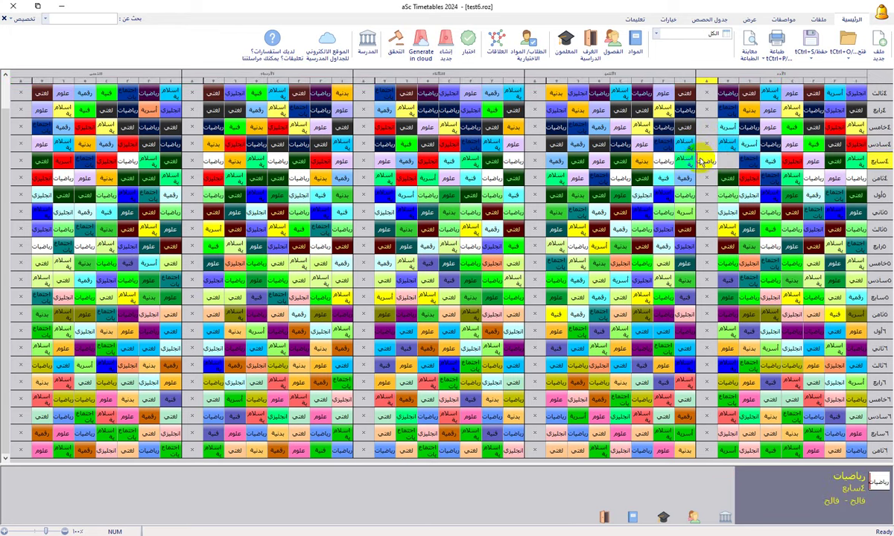
click(707, 162)
click(727, 161)
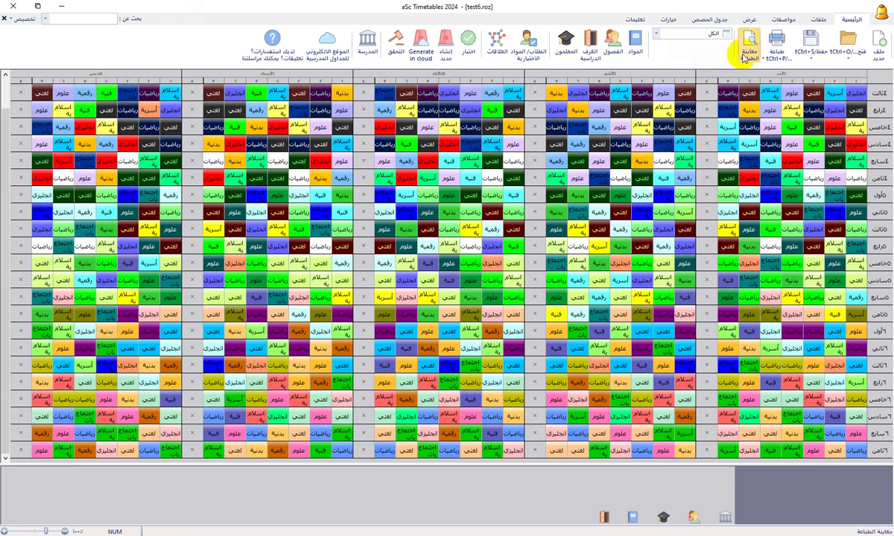
Preview the individual class timetables and the individual teacher timetables, inspect the period 8 column, and close the preview
click(747, 51)
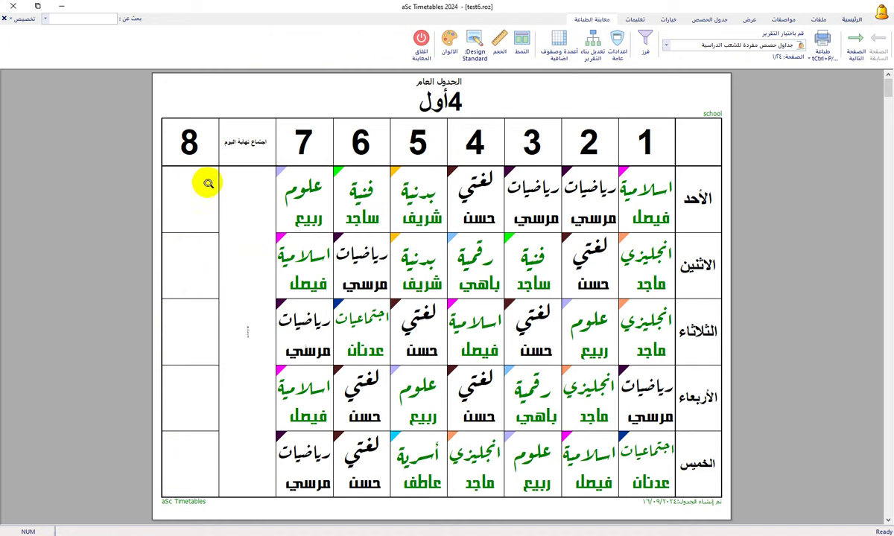
click(668, 46)
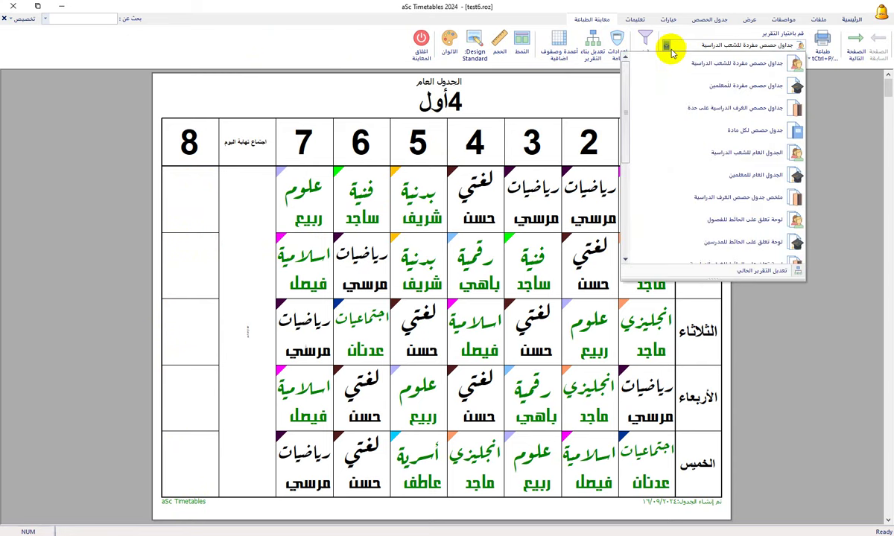
click(692, 86)
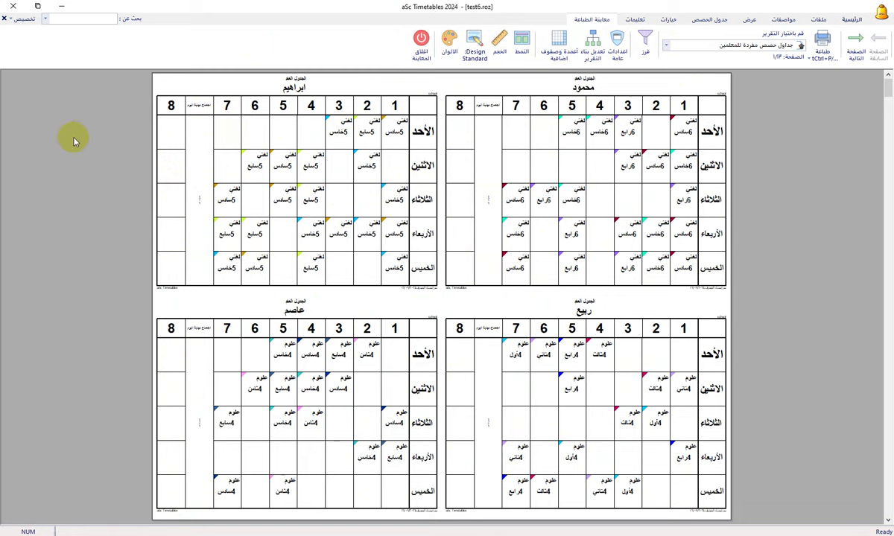
click(421, 46)
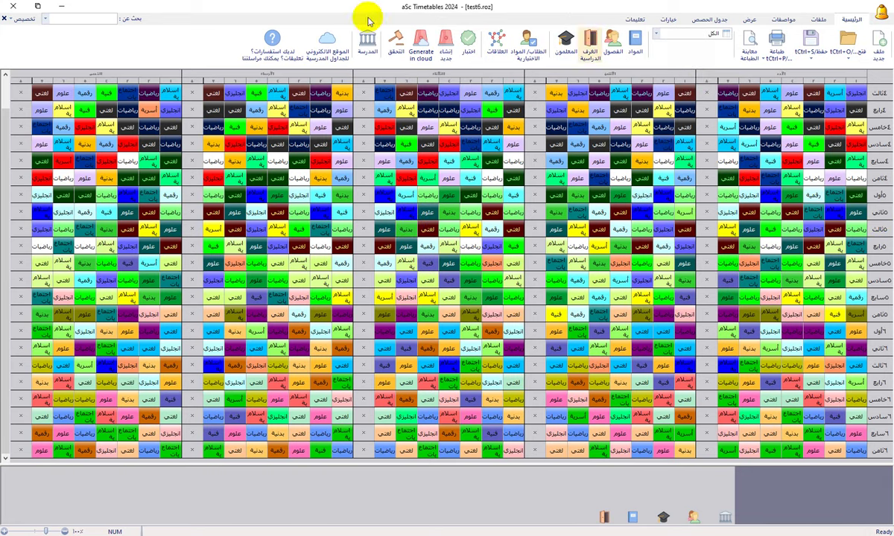
Turn off printing of period 8 in the general, individual teacher, class and classroom timetables, and save the period and school settings
click(365, 51)
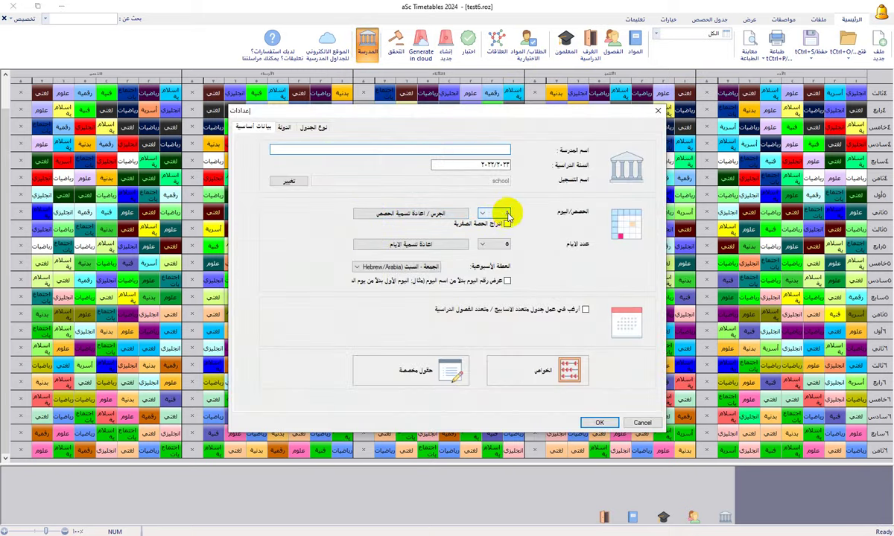
click(482, 212)
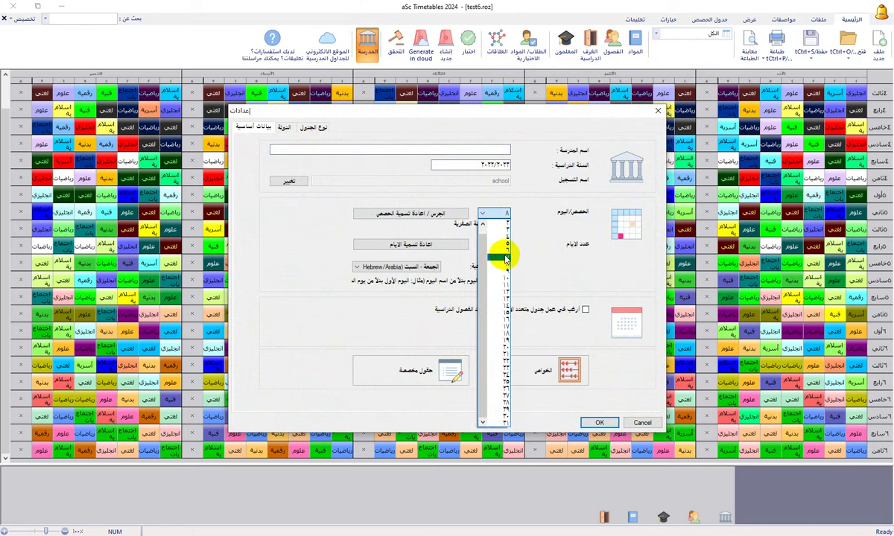
click(507, 213)
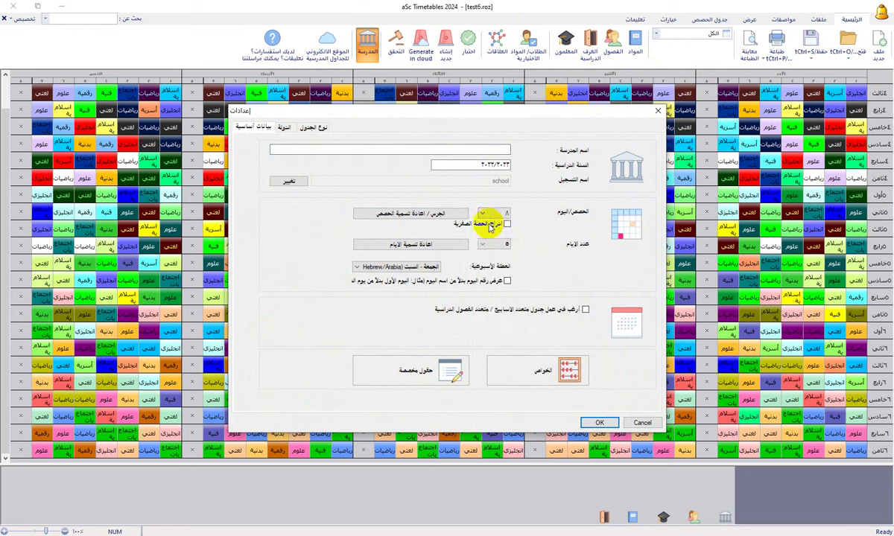
click(403, 216)
click(428, 234)
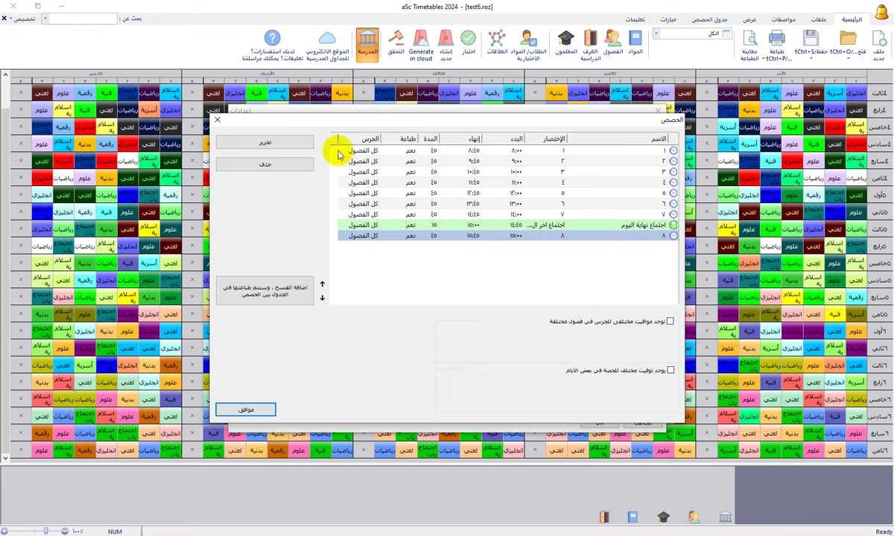
double_click(434, 235)
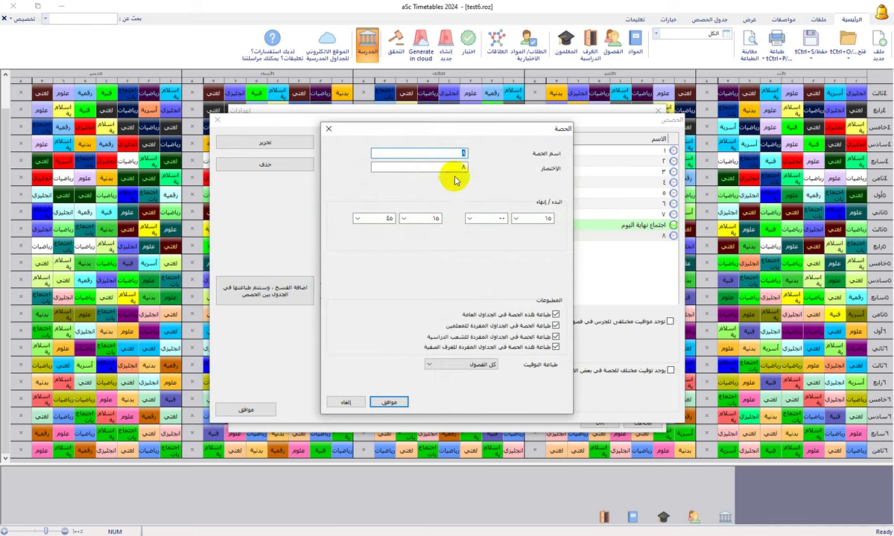
click(464, 152)
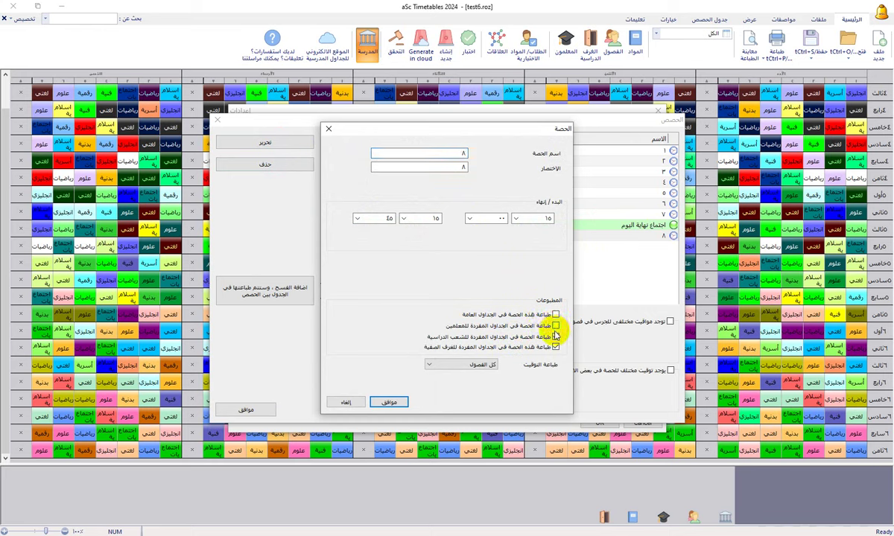
click(556, 338)
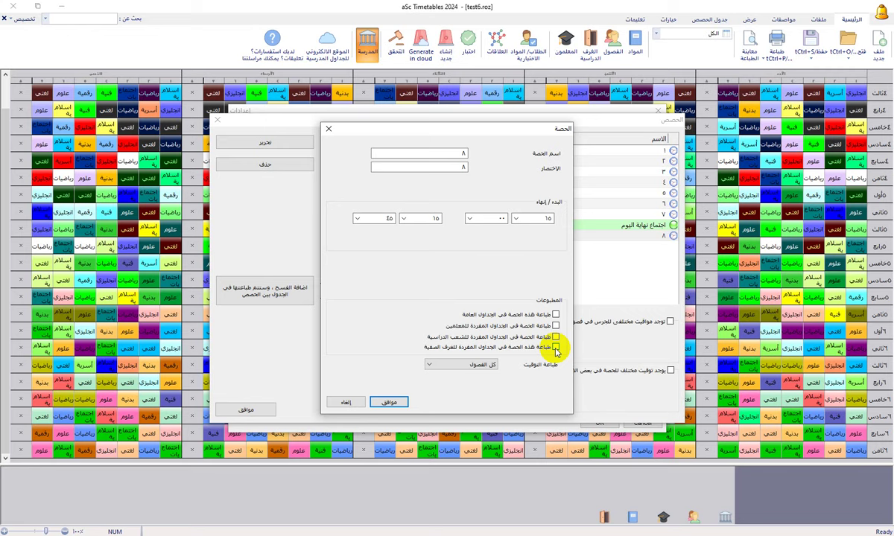
click(385, 403)
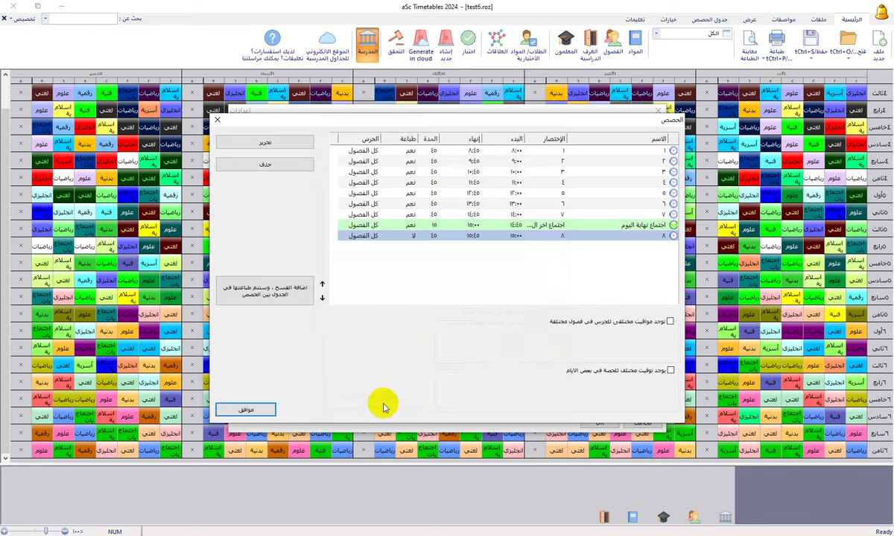
click(267, 409)
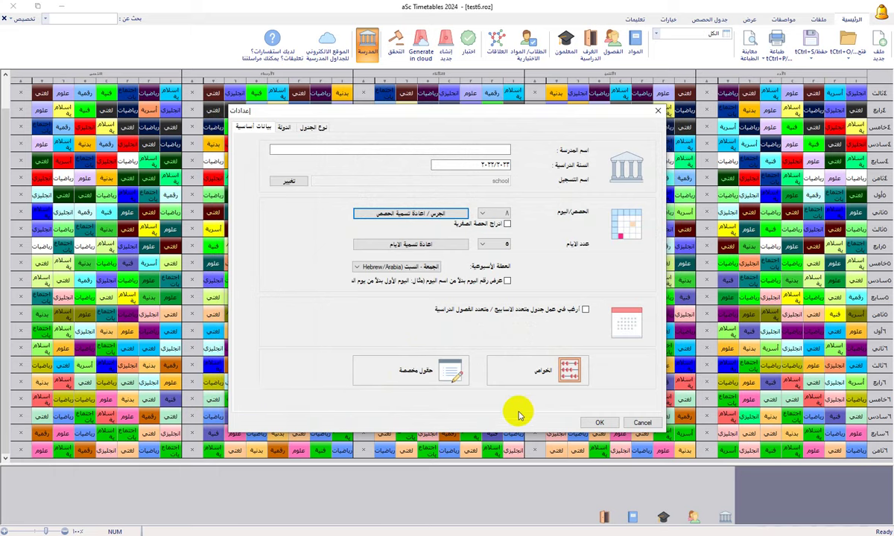
click(600, 422)
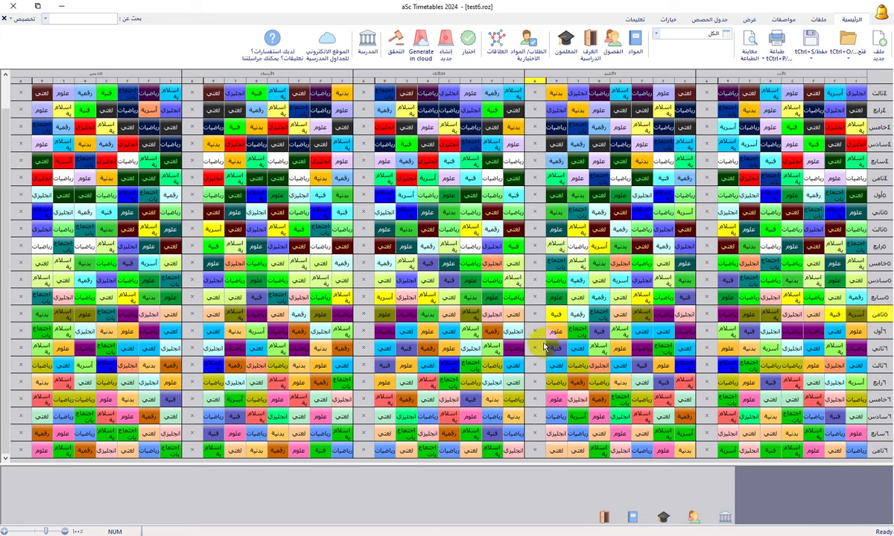
Preview the individual teacher timetables, and view the print size settings without changing them
scroll(526, 336, up, 2)
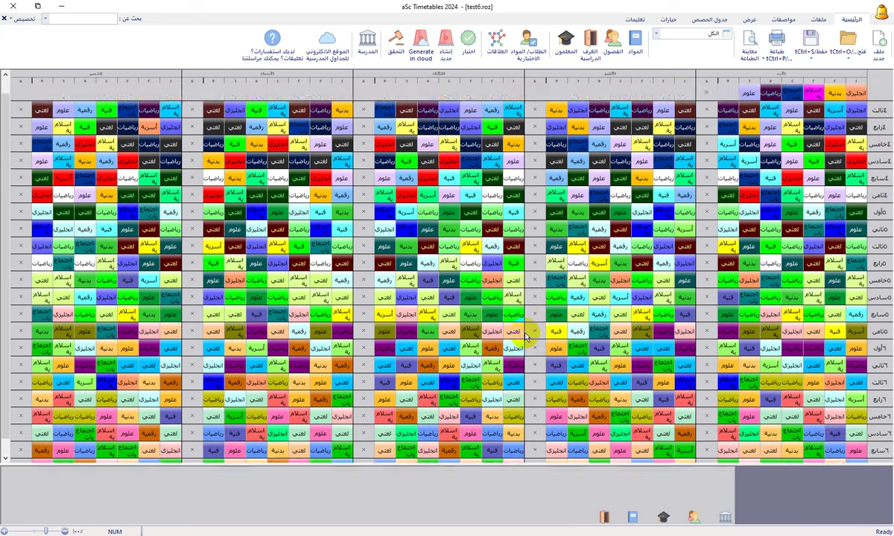
scroll(525, 337, down, 2)
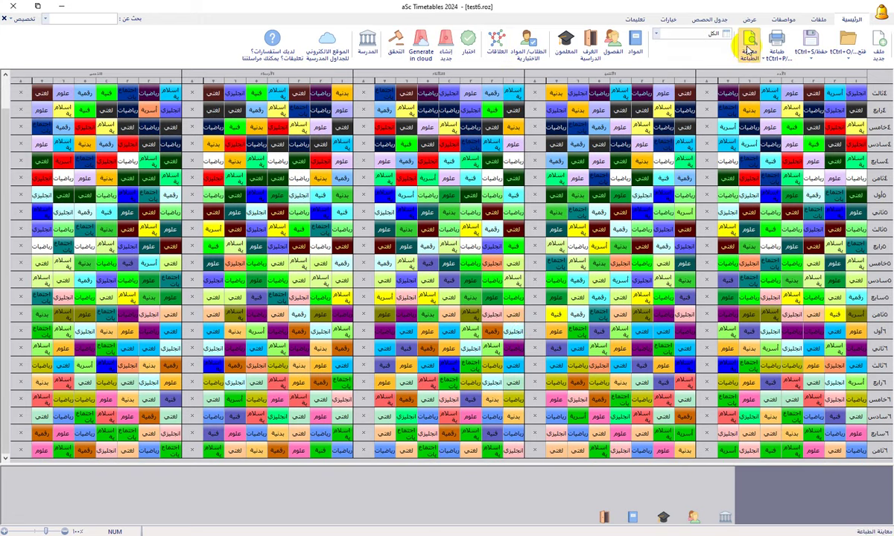
click(748, 47)
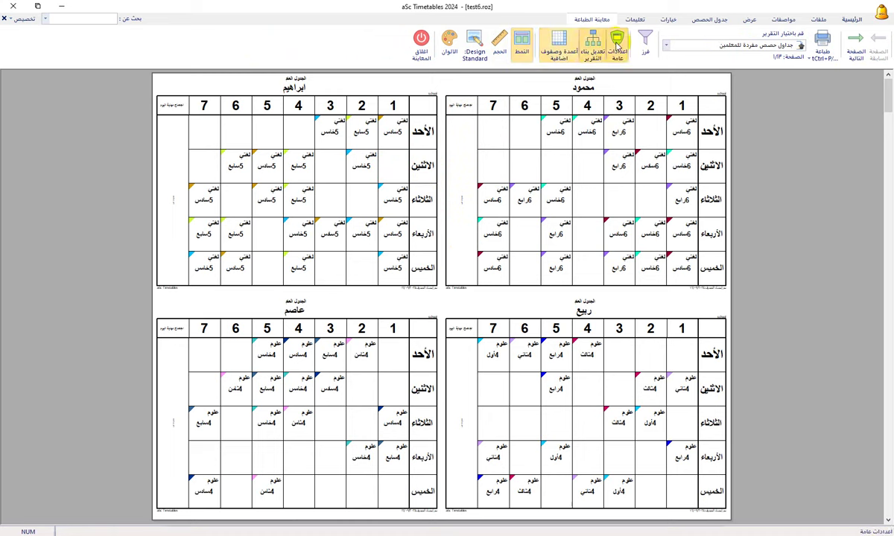
click(499, 44)
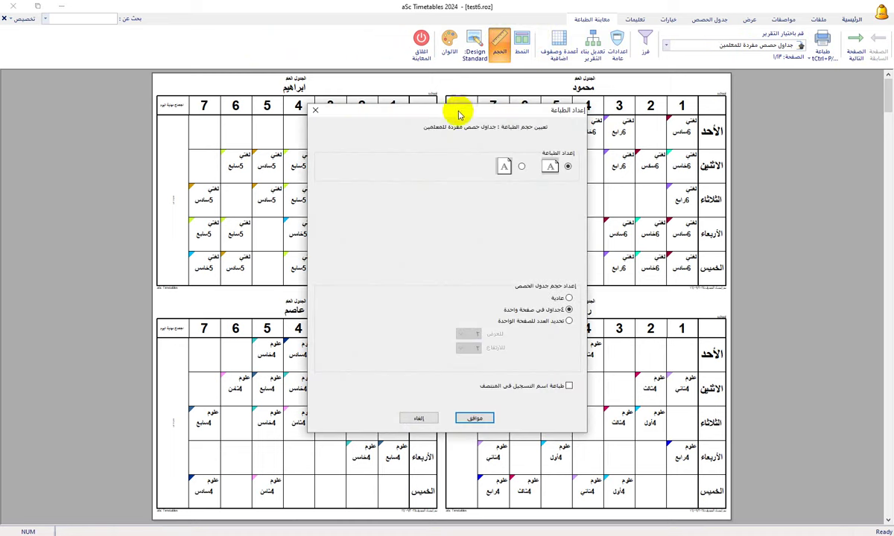
click(318, 113)
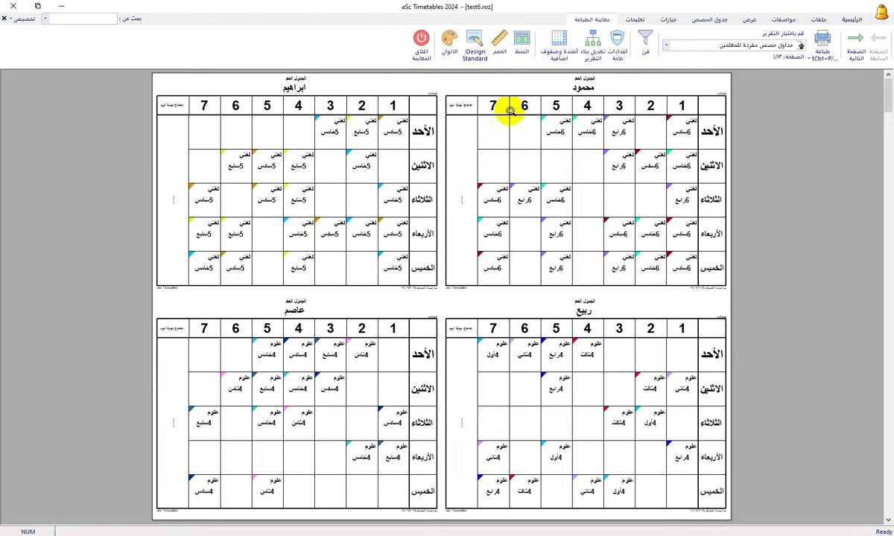
Set the print size of the individual teacher timetables to normal (عادية), and preview the individual class timetables
click(503, 57)
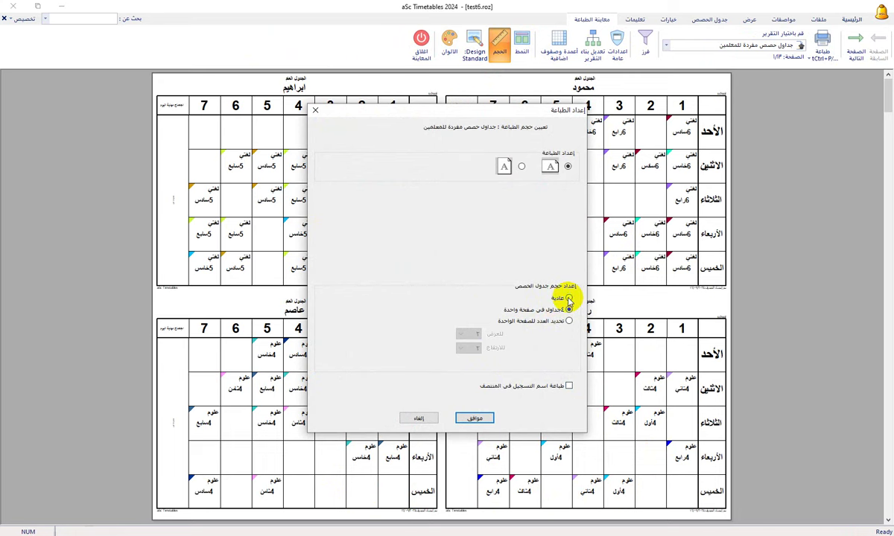
click(568, 299)
click(474, 418)
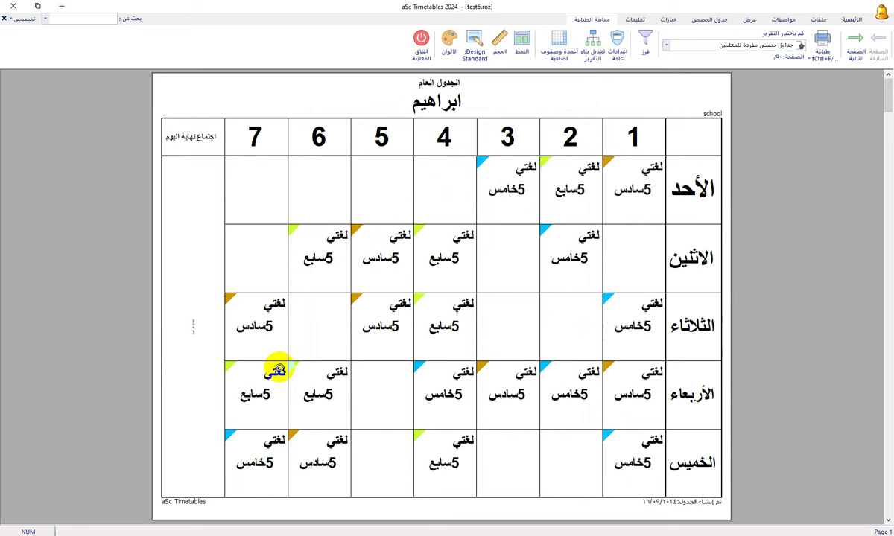
click(759, 46)
click(749, 64)
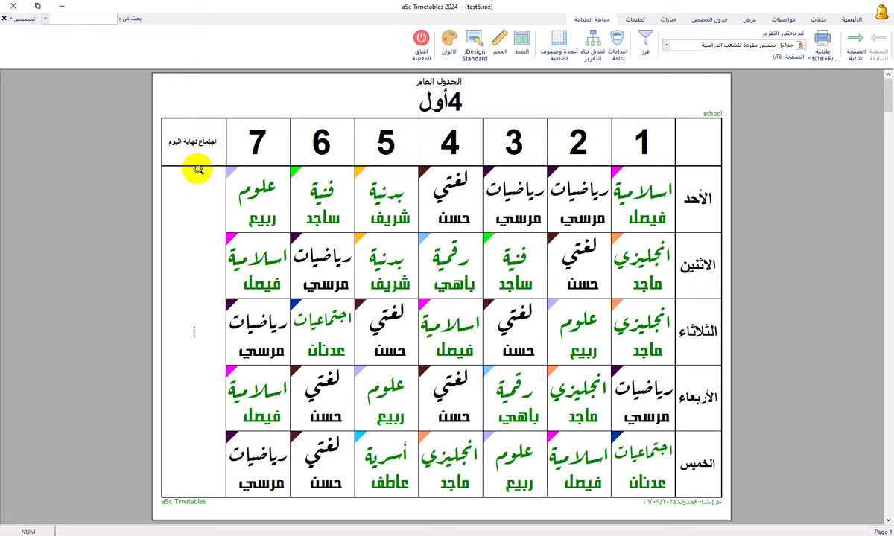
Try a font size of 43.18% for the period headings in the individual class timetables
click(196, 142)
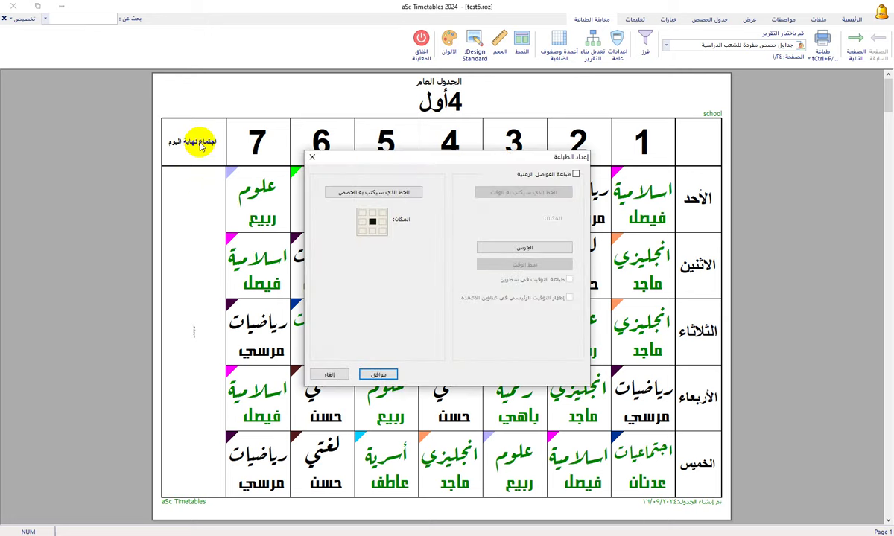
click(373, 215)
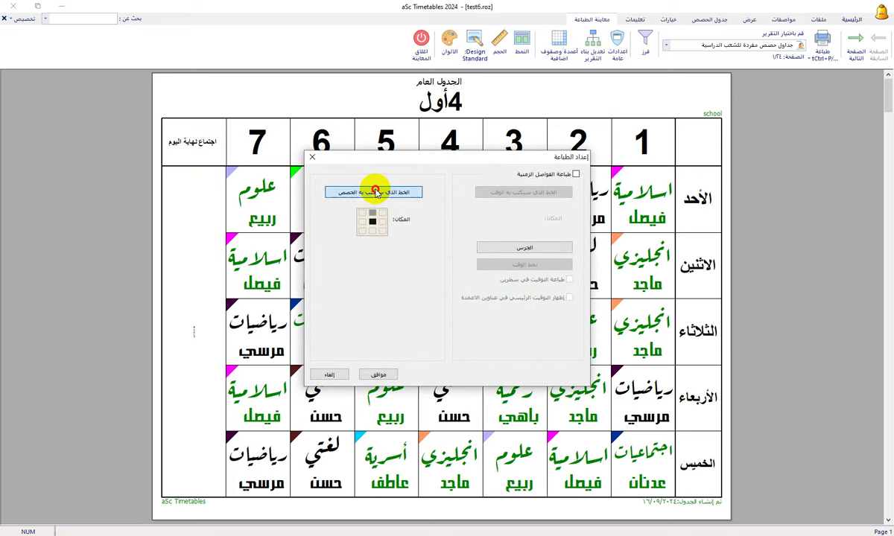
click(374, 191)
drag(350, 301, 420, 298)
click(346, 349)
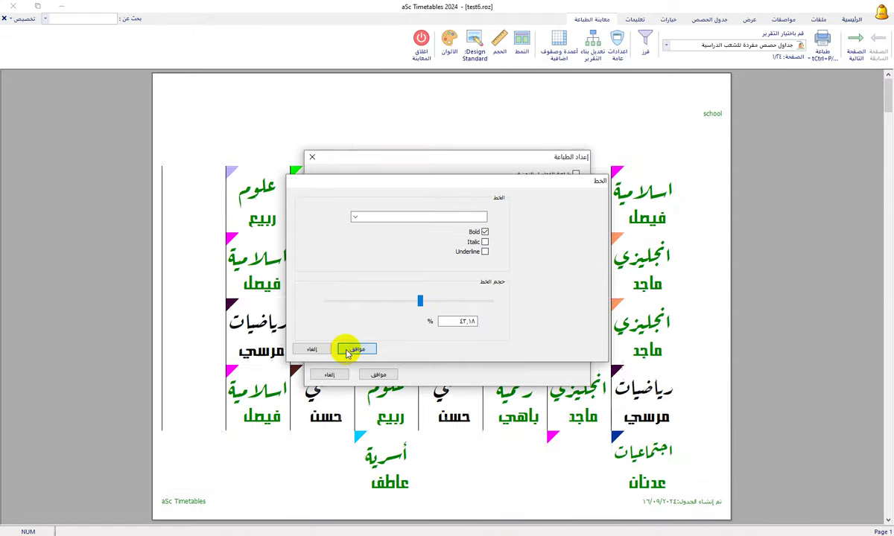
click(382, 231)
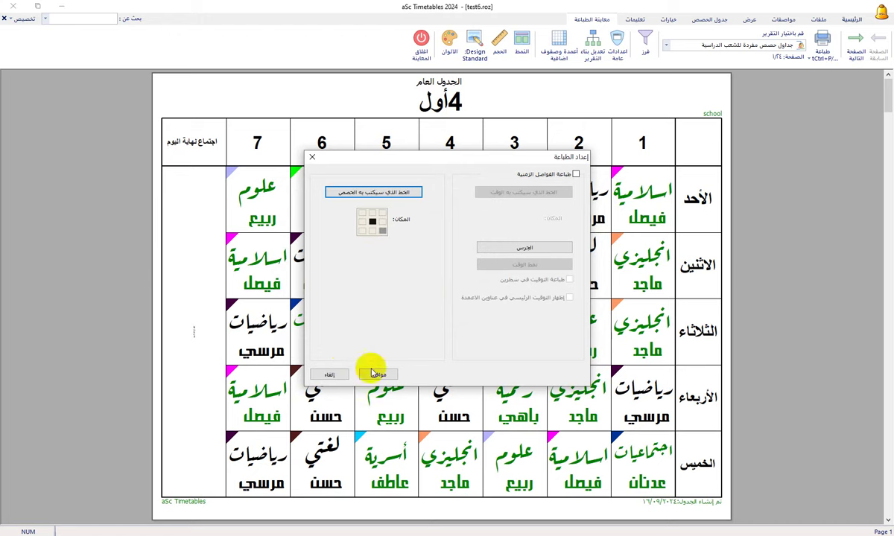
Set the period headings' font size to 87.24%, and make the heading row of the class timetable slightly shorter
click(394, 192)
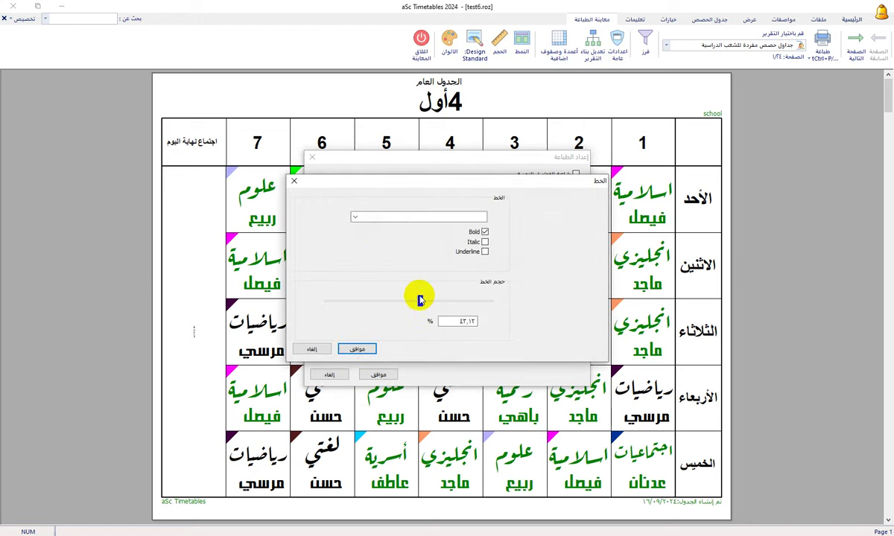
click(356, 349)
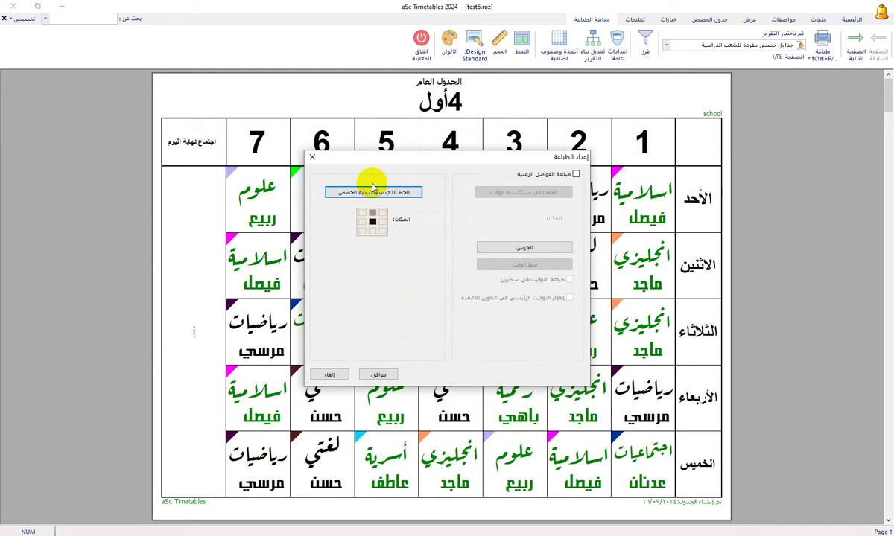
click(370, 194)
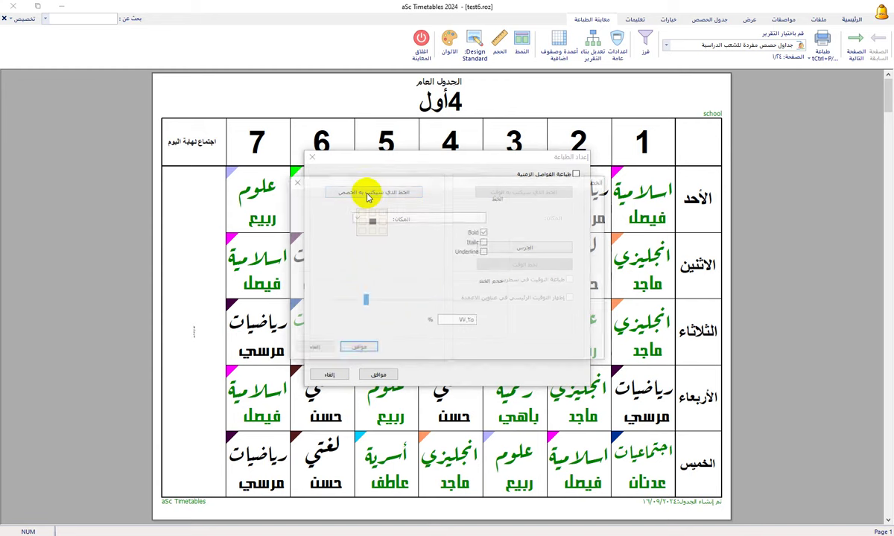
drag(365, 300, 348, 300)
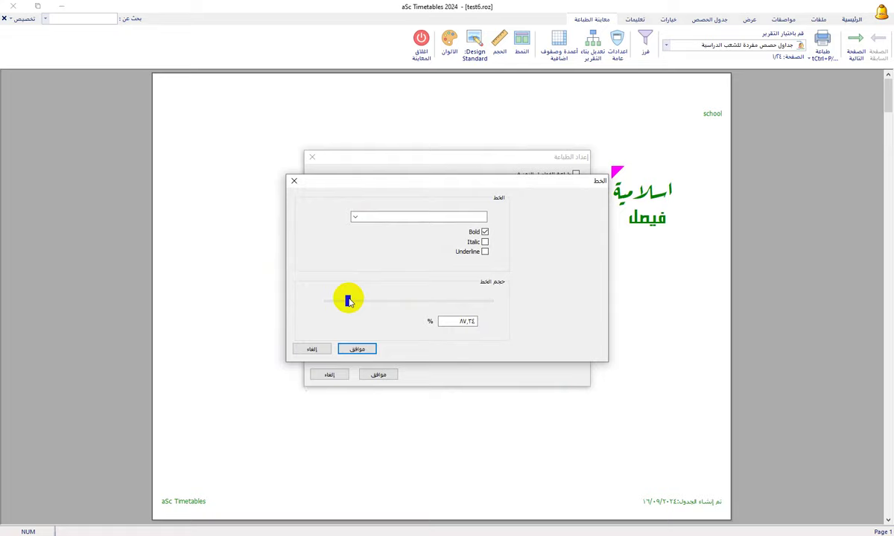
click(354, 350)
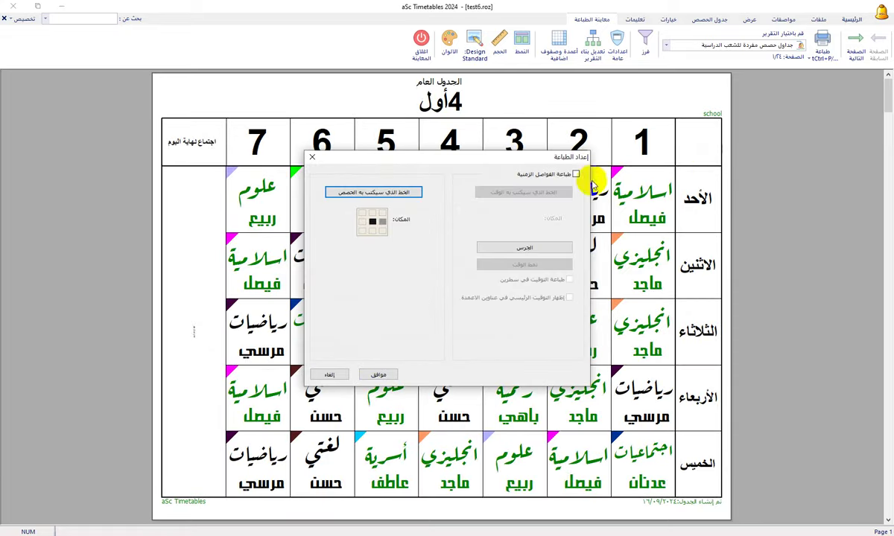
click(373, 373)
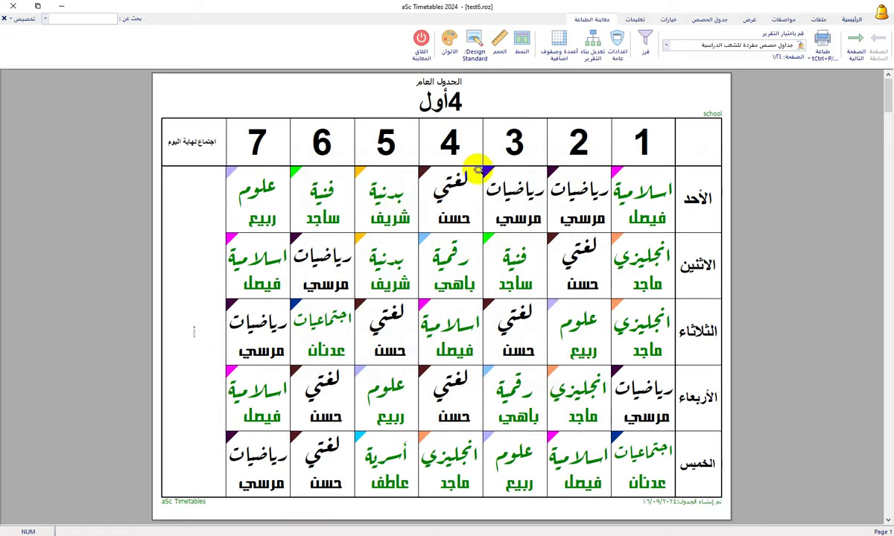
drag(476, 163, 474, 187)
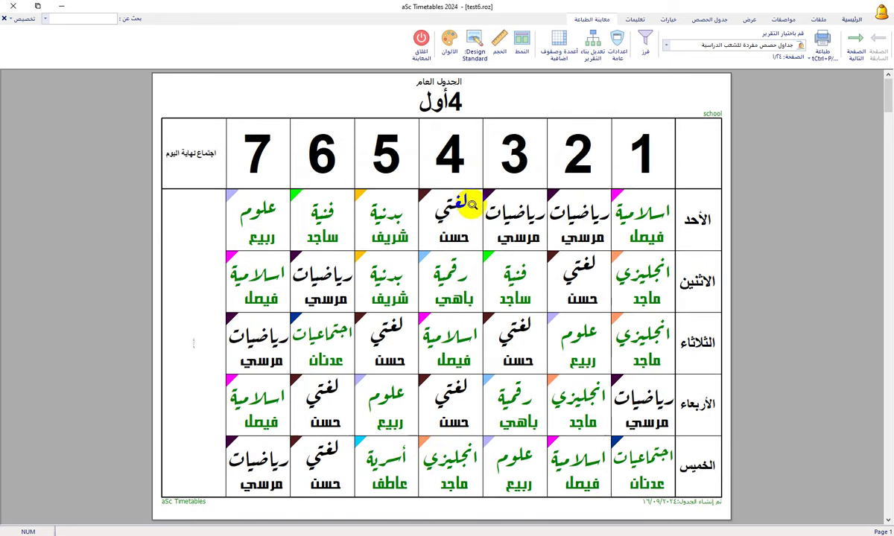
drag(460, 192, 462, 160)
Look through the fonts available for the period headings, and close the heading print settings
click(192, 136)
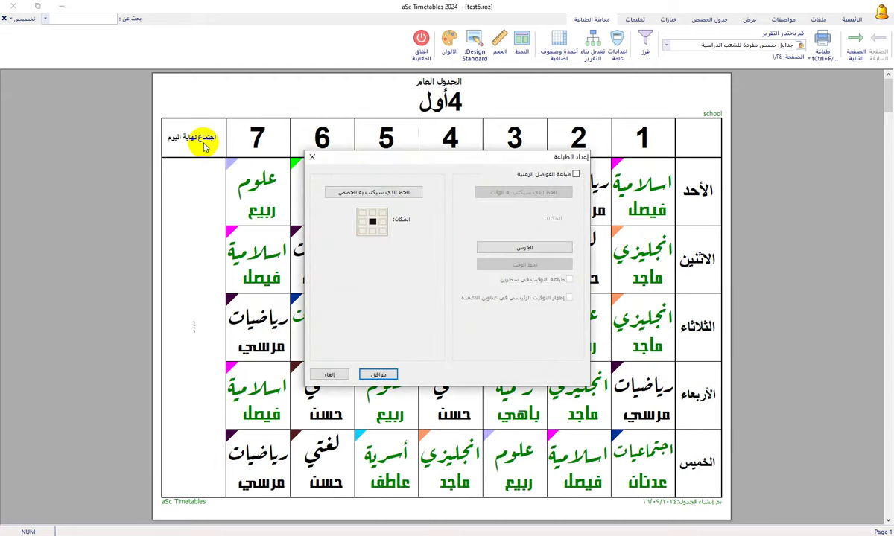
click(401, 192)
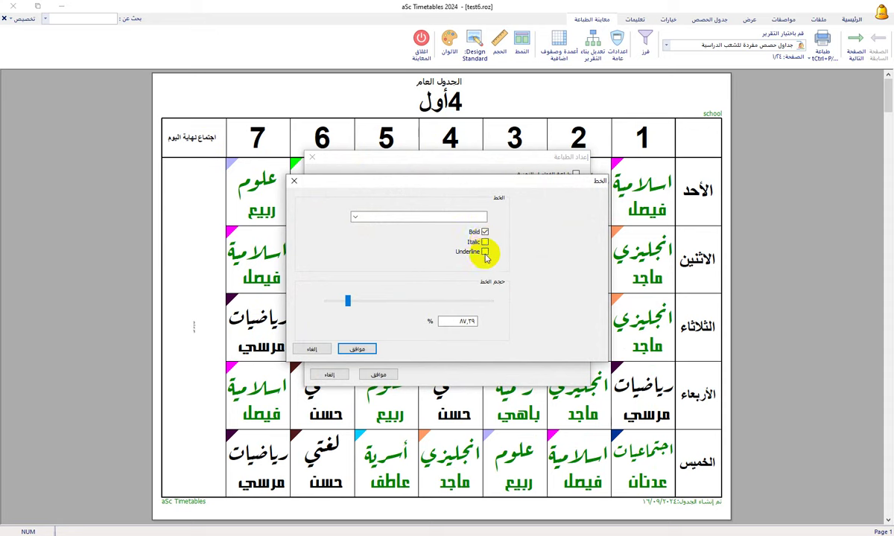
click(374, 217)
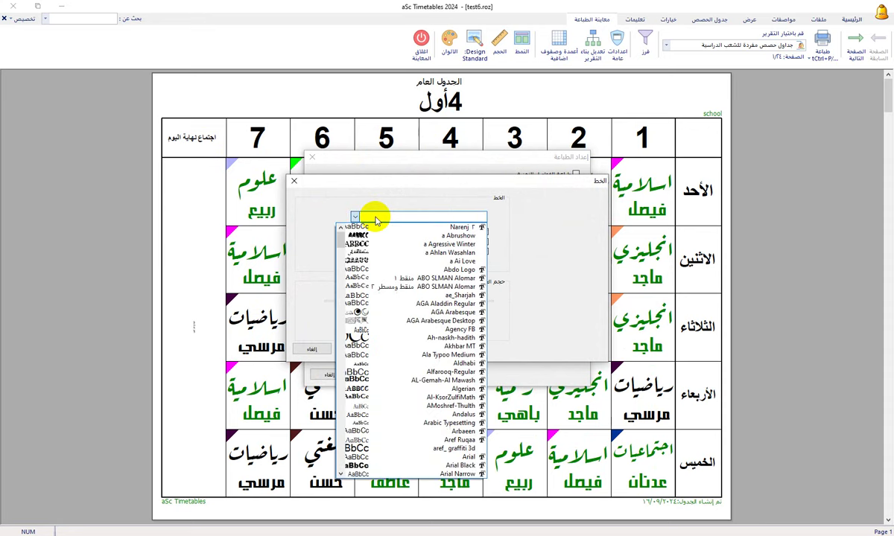
click(522, 213)
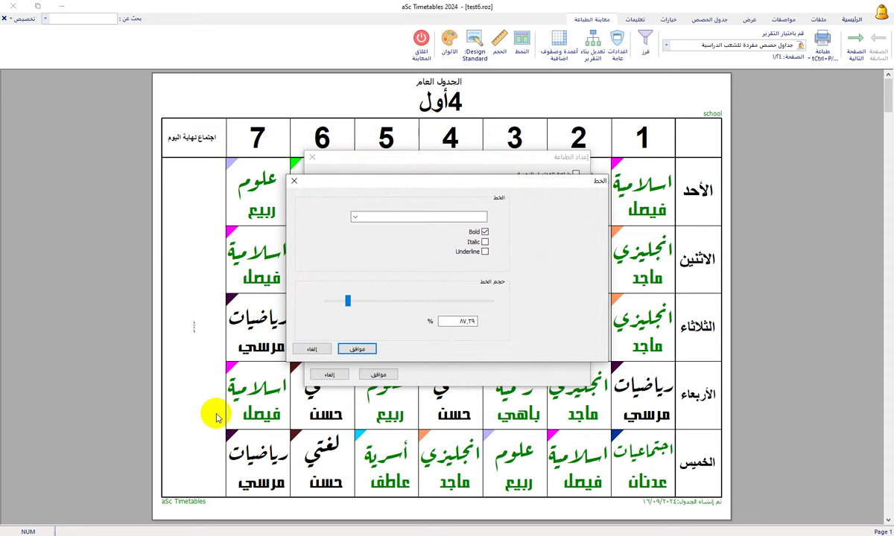
click(310, 349)
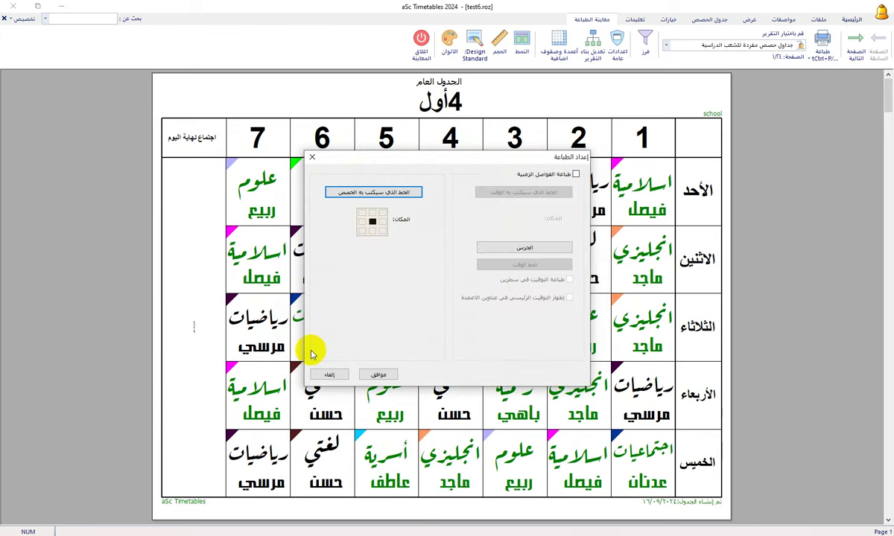
click(374, 372)
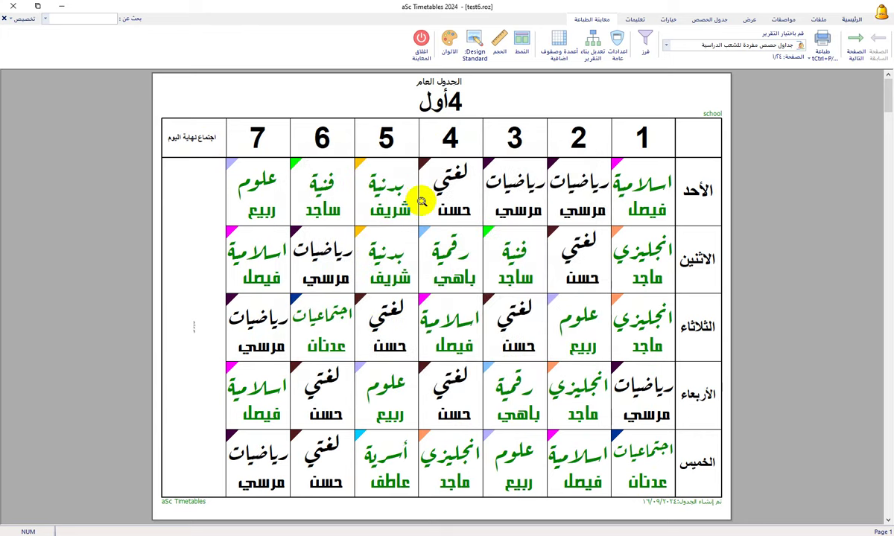